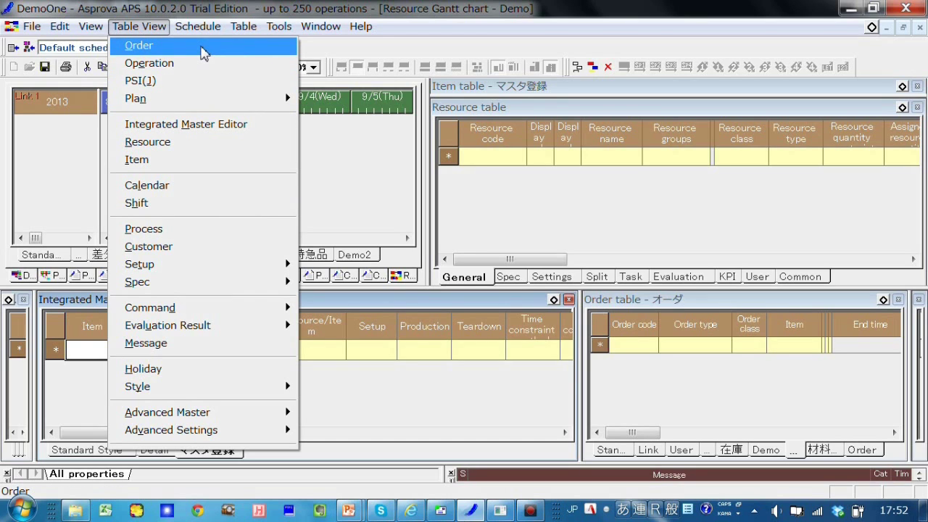
Add ItemA to the Integrated Master Editor table with process number 10 and process code 10
left_click(433, 410)
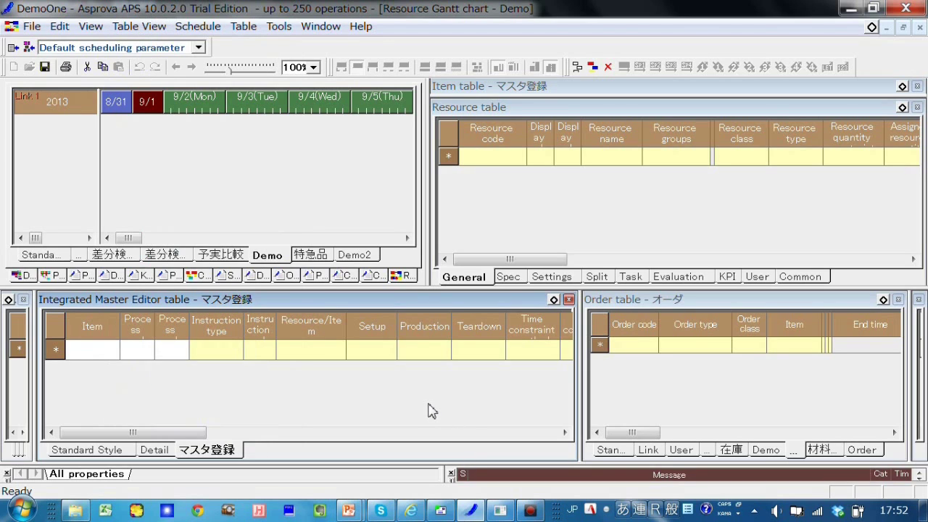
left_click(90, 354)
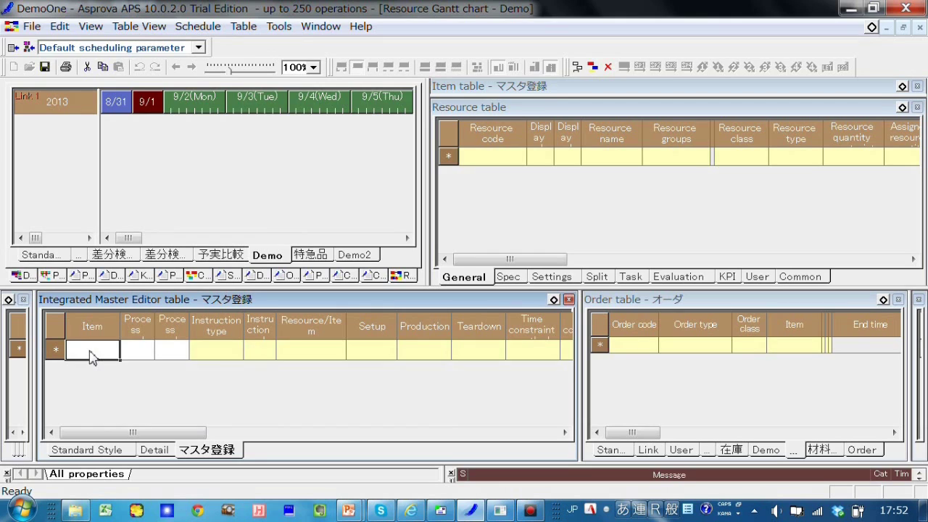
left_click(91, 352)
type("ItemA")
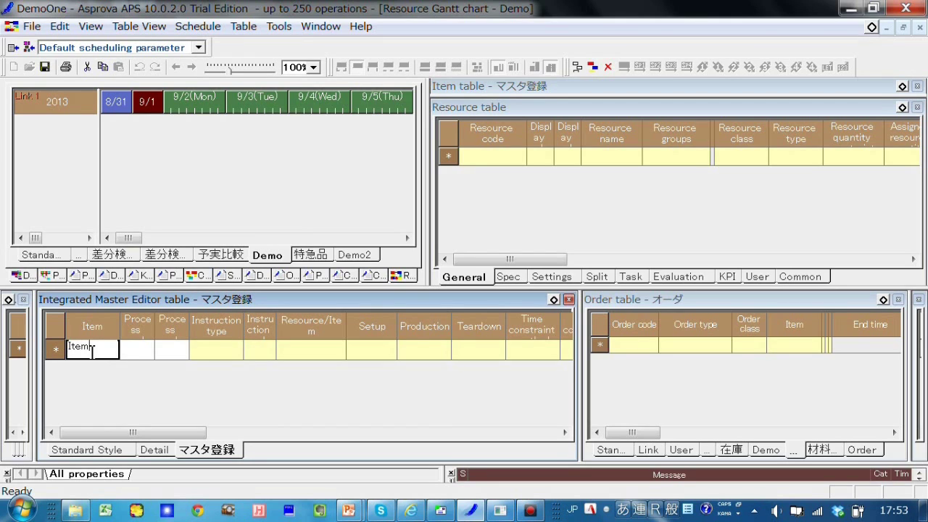
key("Tab")
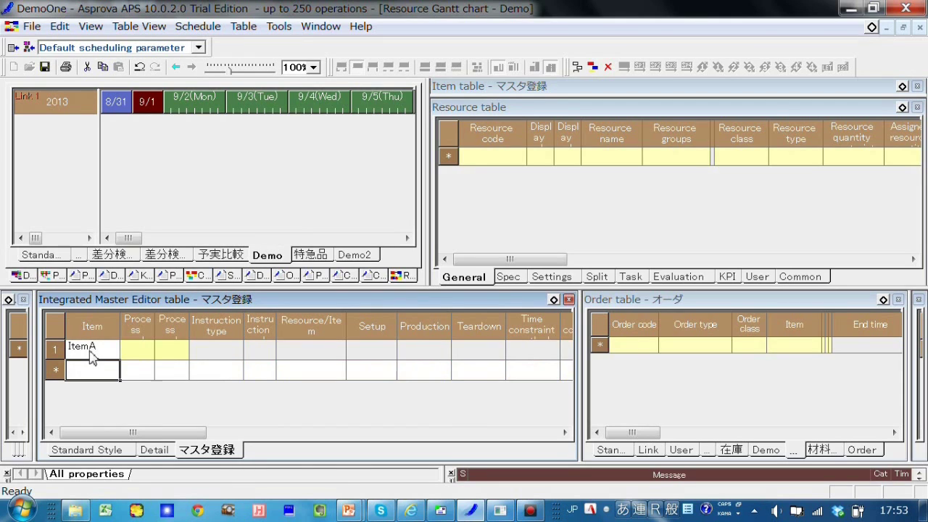
type("10")
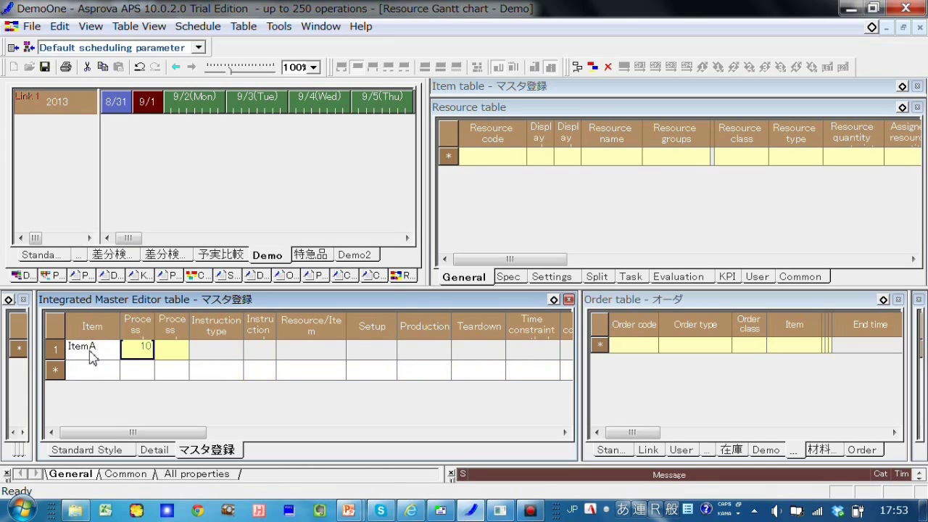
key("Tab")
type("10")
key("Return")
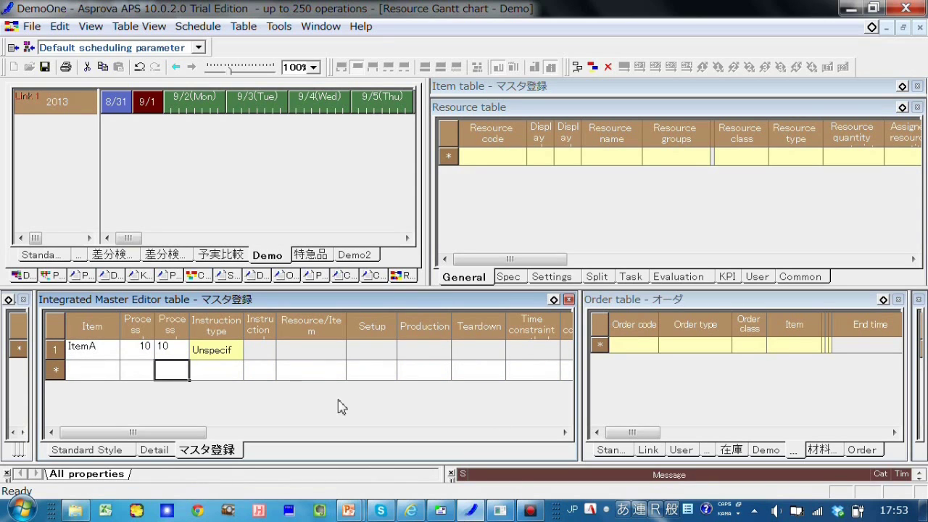
Widen the Instruction type column and set ItemA's first row to Input instruction
left_click(235, 356)
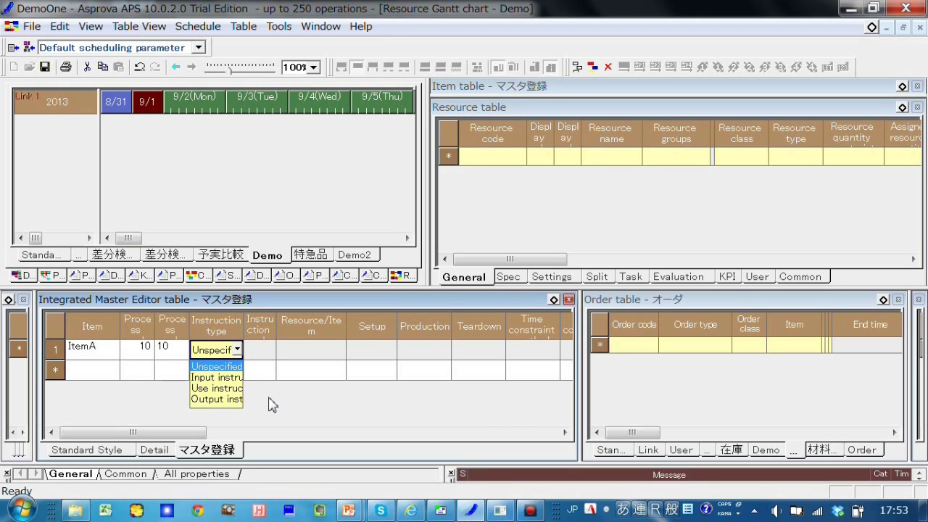
left_click(246, 313)
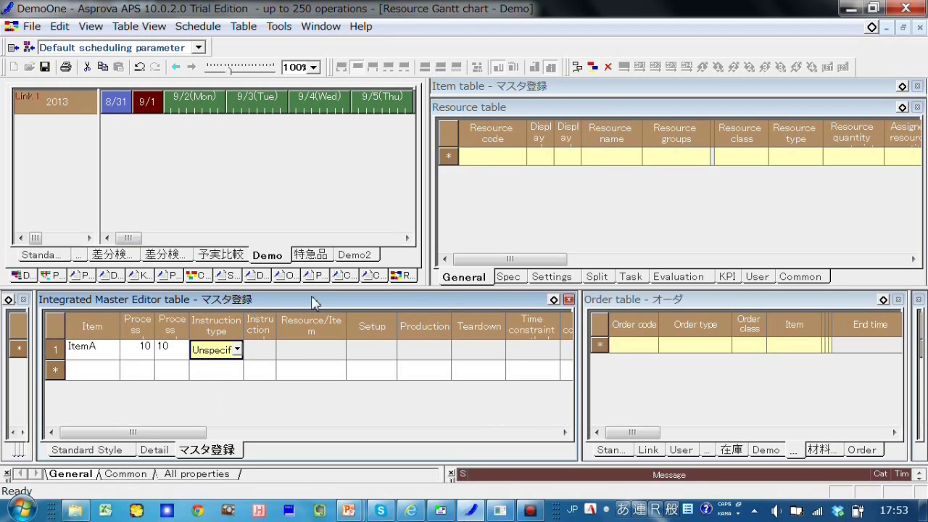
left_click_drag(244, 322, 368, 326)
left_click(361, 350)
left_click(240, 374)
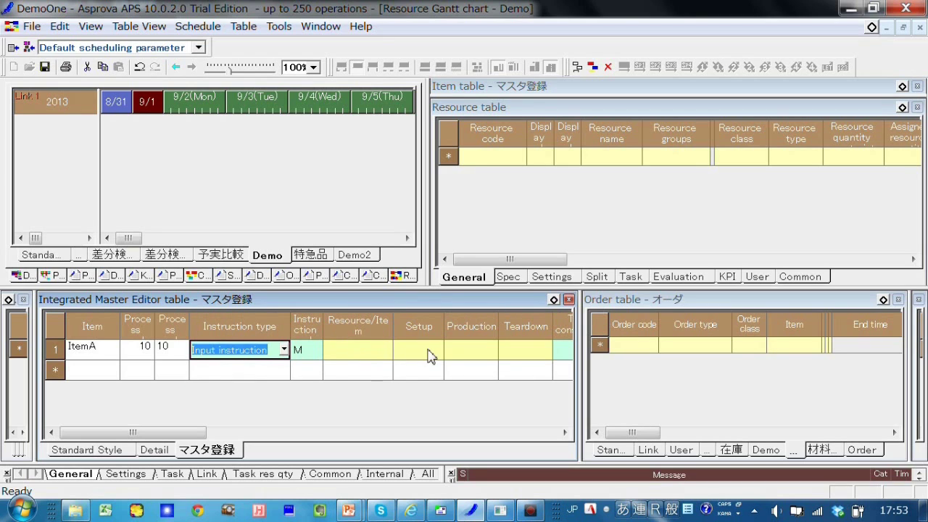
Specify M1 as the item of the input instruction and enter 1 as its Setup value
left_click(376, 356)
type("M1")
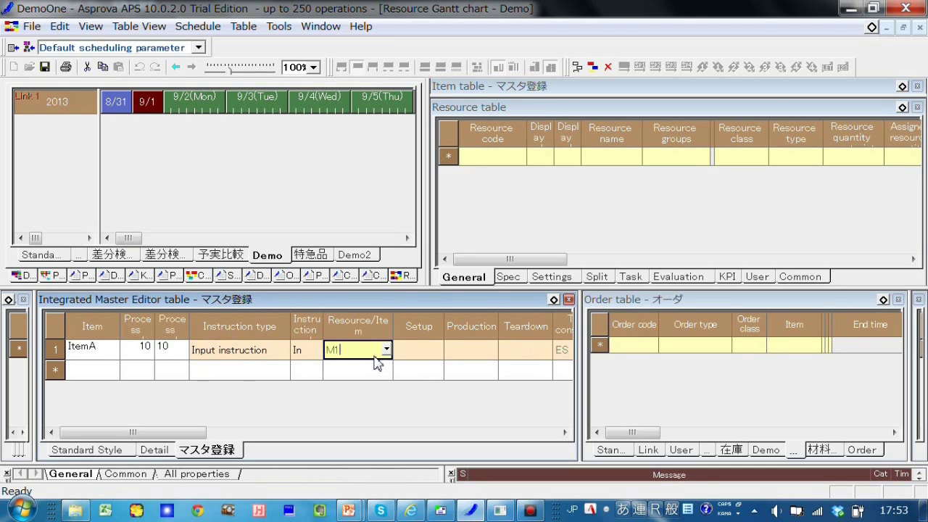
key("Return")
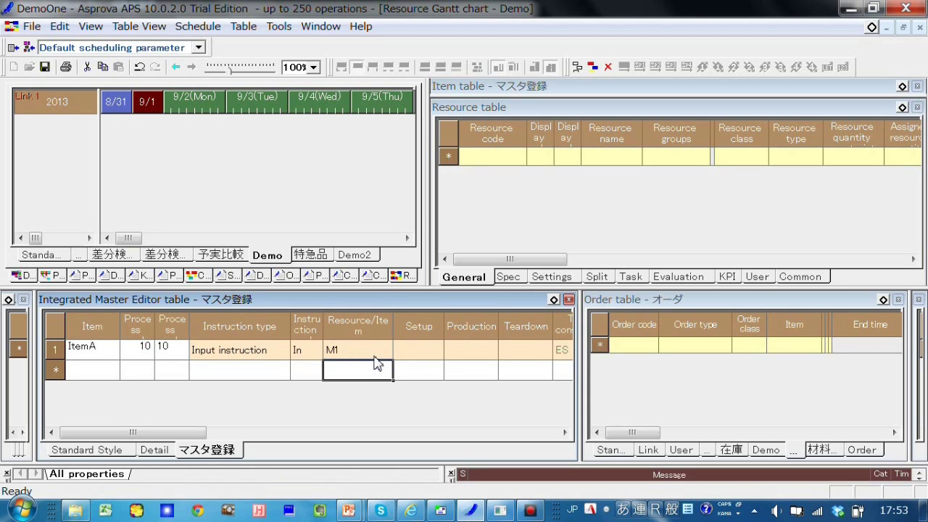
key("Up")
key("Right")
type("1")
key("Return")
Add a second instruction row for process 10 and set its type to Use instruction
left_click(137, 372)
type("10")
key("Return")
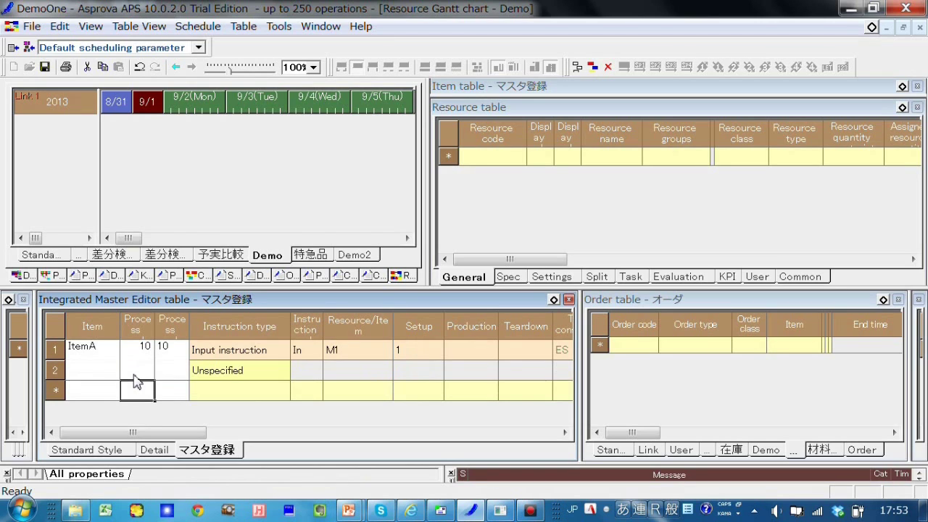
left_click(280, 370)
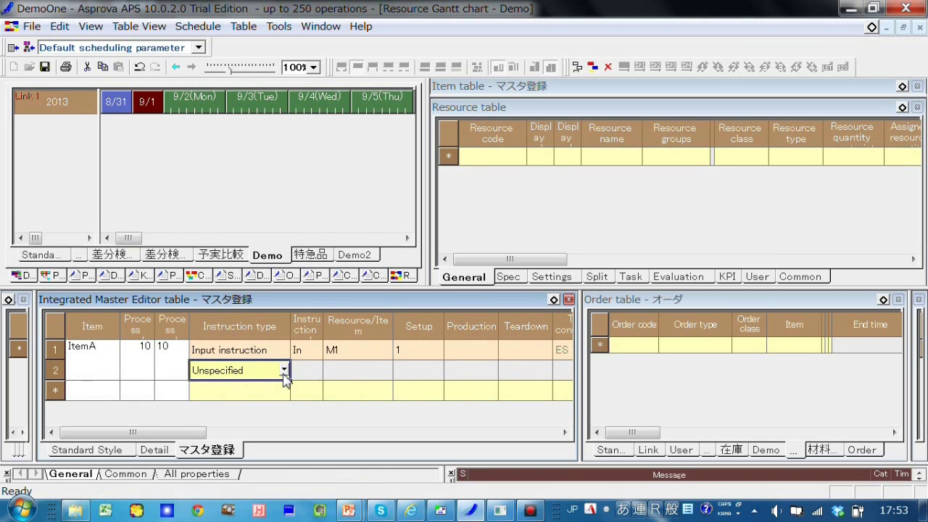
left_click(283, 370)
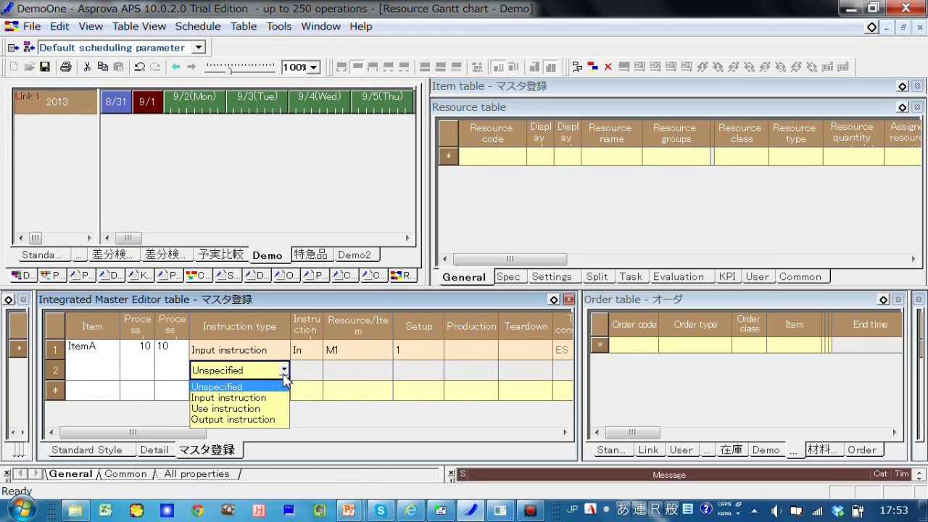
left_click(235, 410)
Assign resource CUT to process 10's use instruction with a Production value of 3mp
left_click(352, 370)
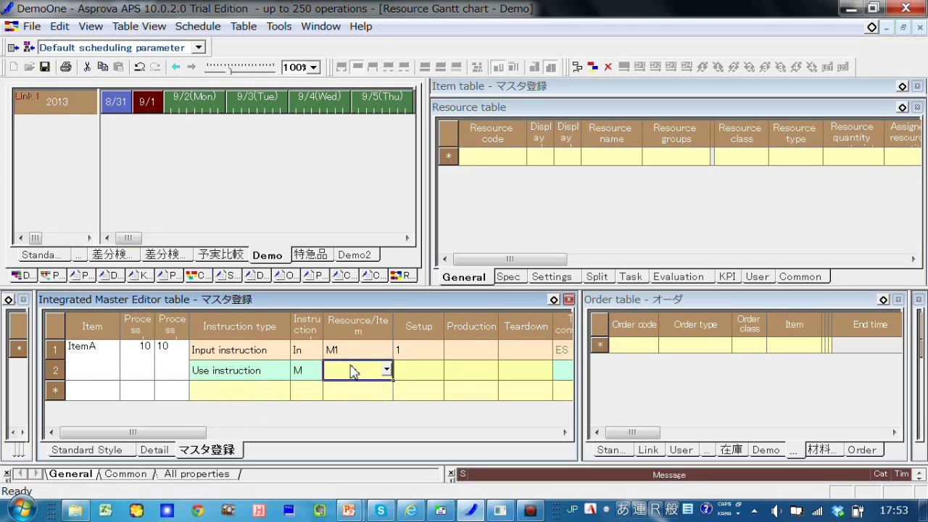
type("CUT")
key("Return")
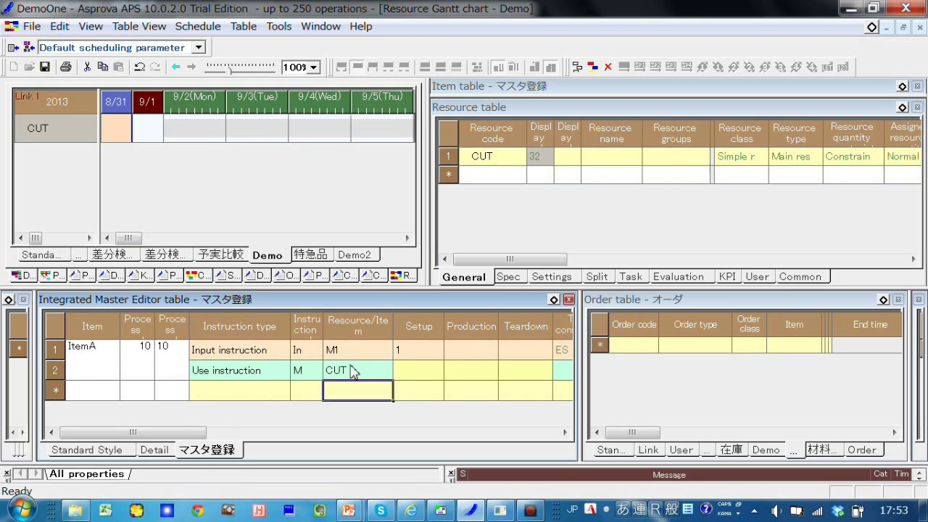
left_click(464, 373)
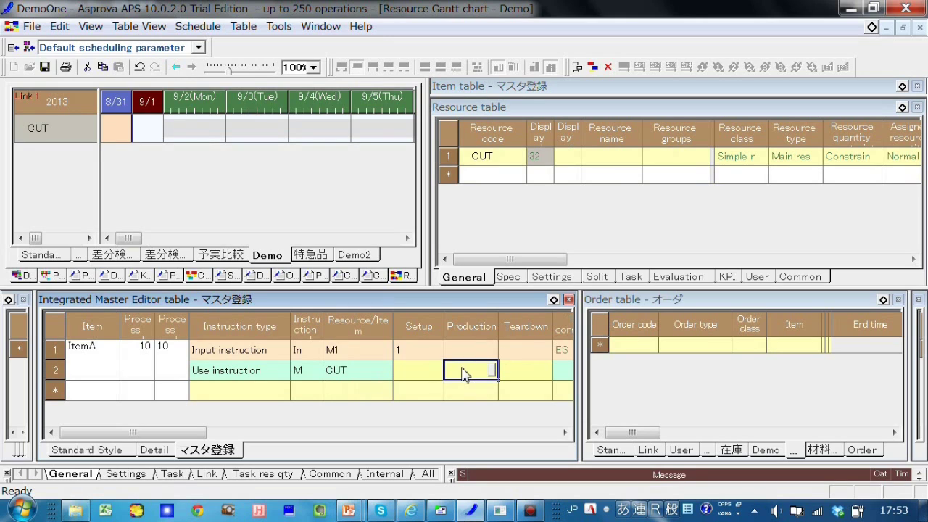
type("3")
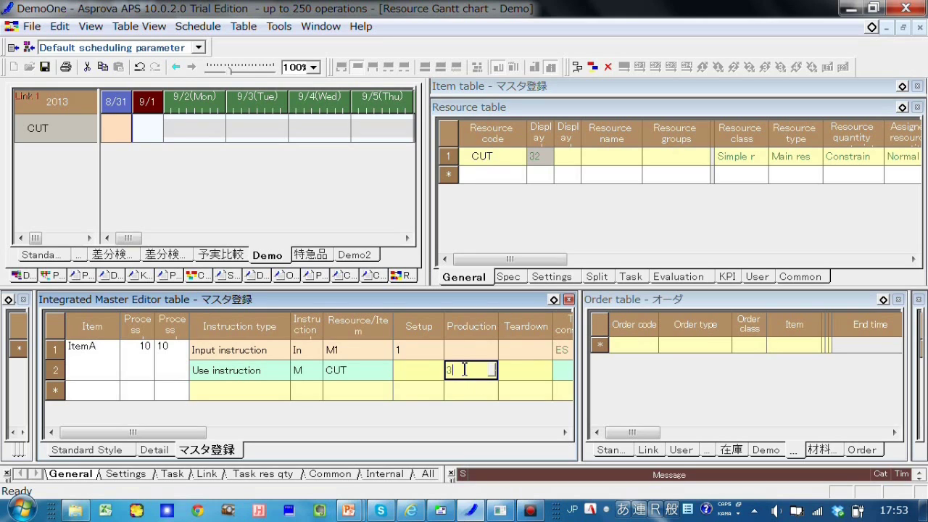
type("mp")
key("Return")
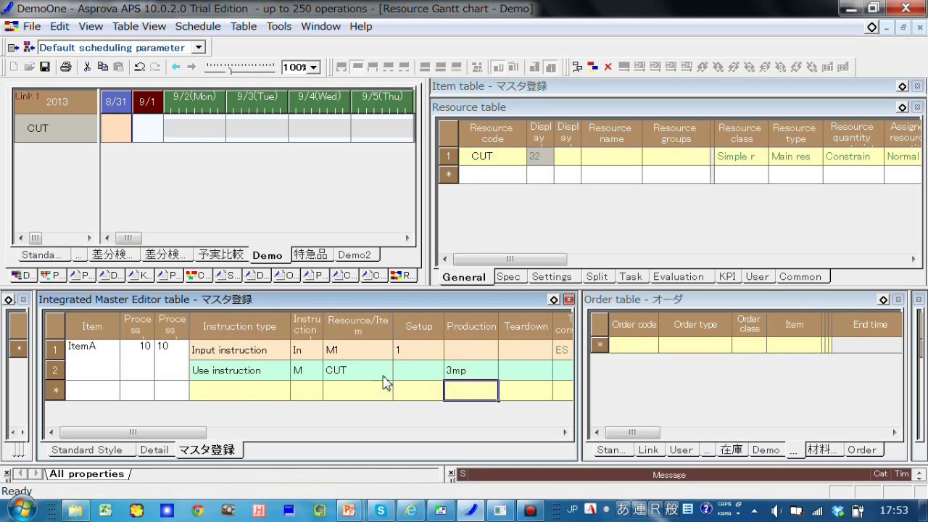
Add process number 20 with process code 20 to ItemA and set its instruction type to Use instruction
left_click(133, 395)
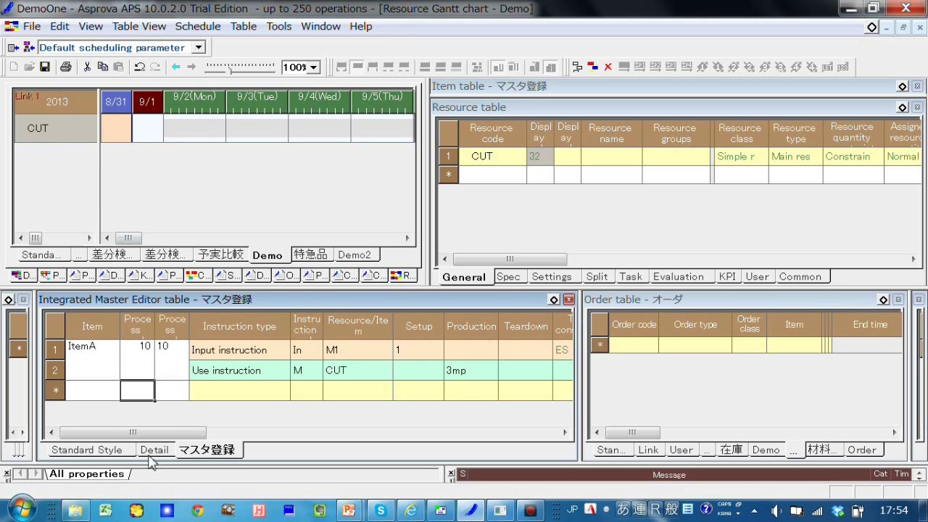
type("20")
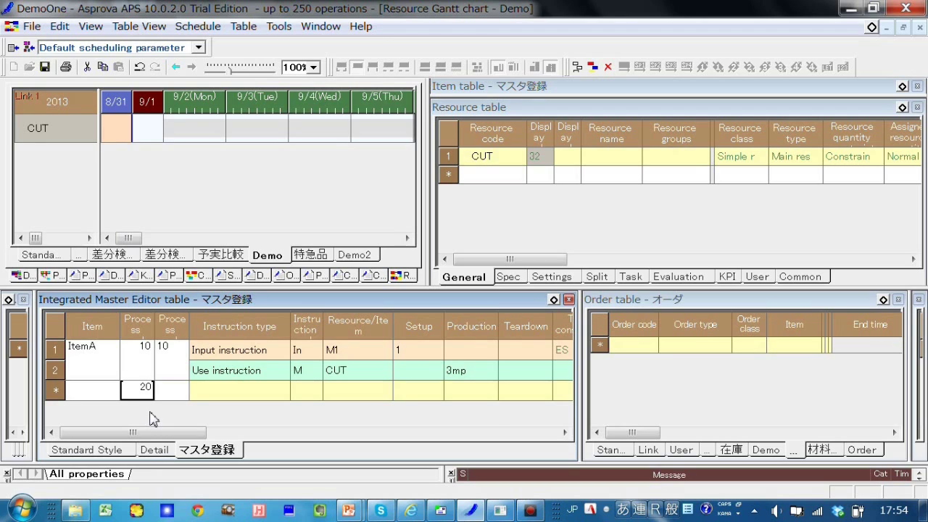
key("Tab")
type("2")
key("Return")
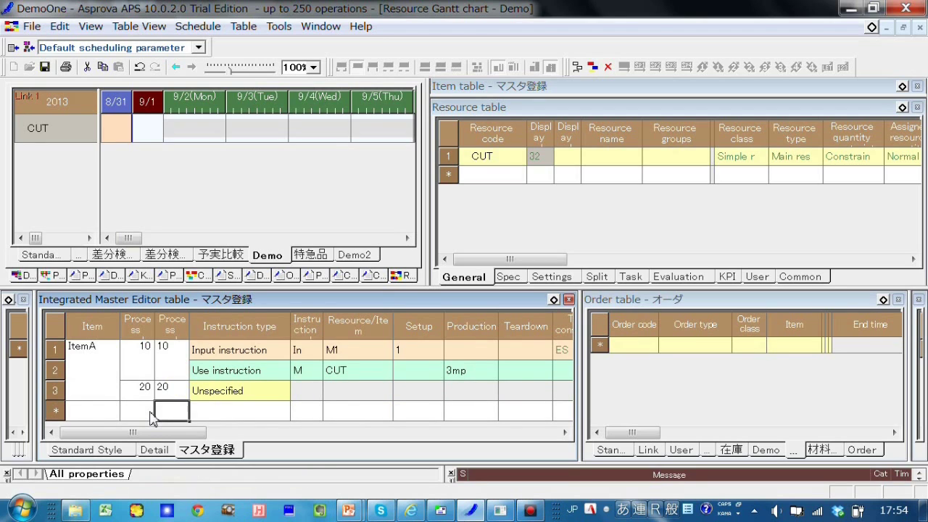
left_click(277, 396)
left_click(284, 391)
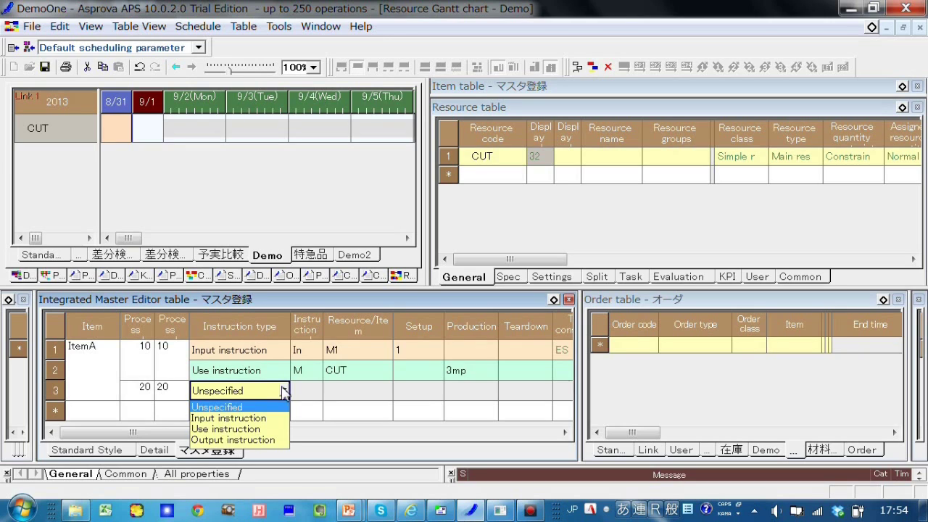
left_click(229, 429)
Assign resource PRESS to process 20 with a Production value of 3mp
left_click(350, 390)
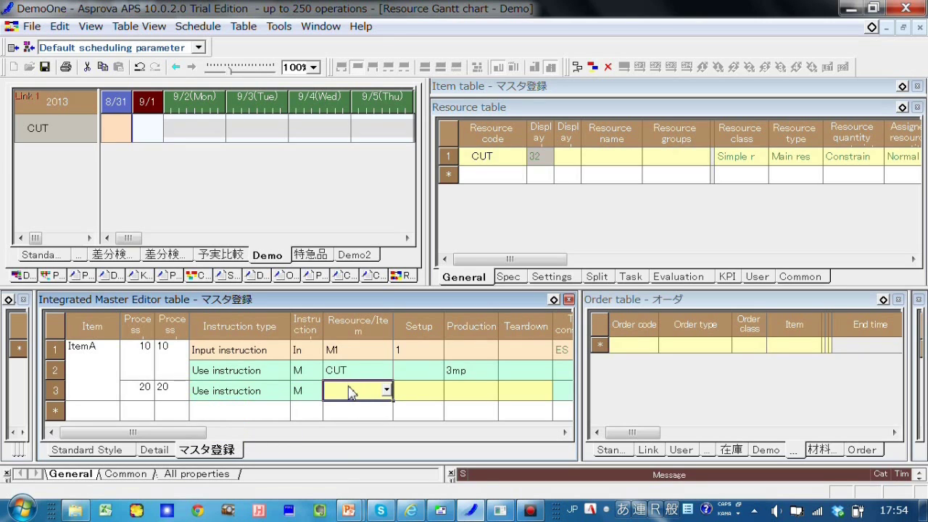
type("PRESS")
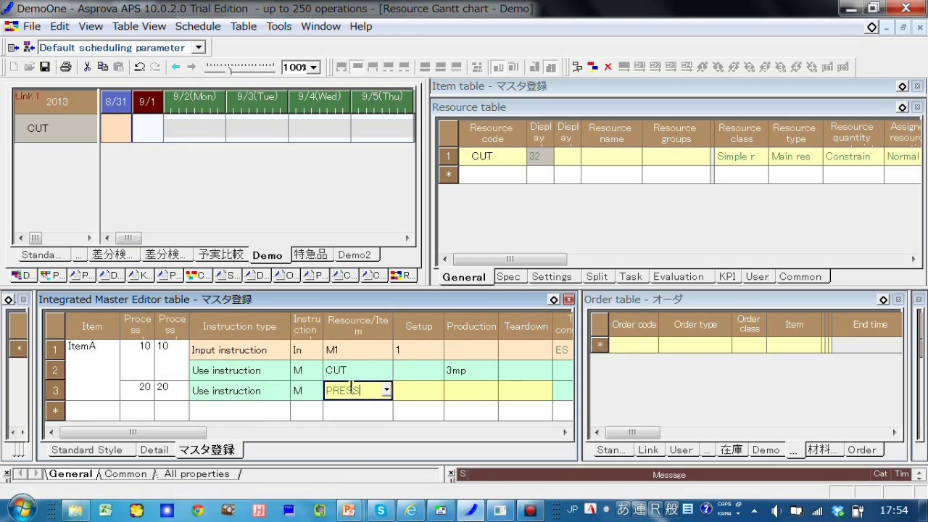
key("Return")
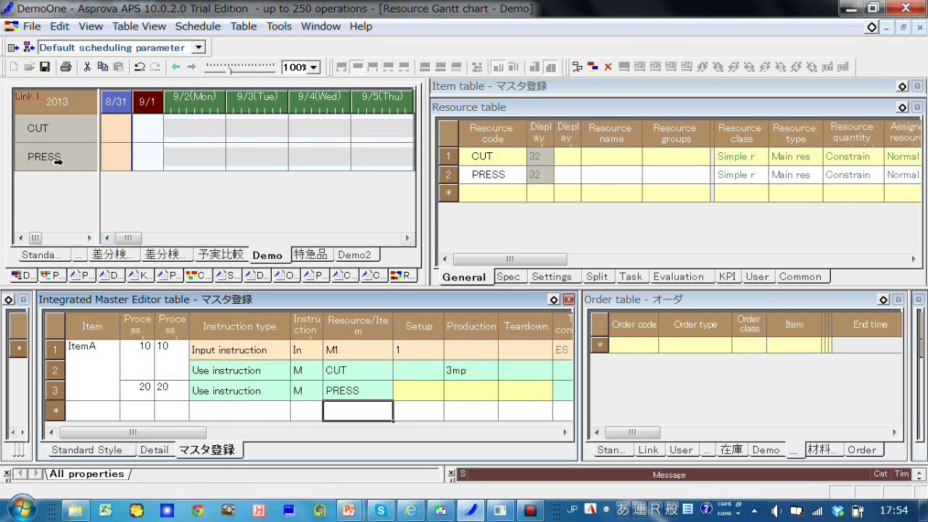
left_click(475, 395)
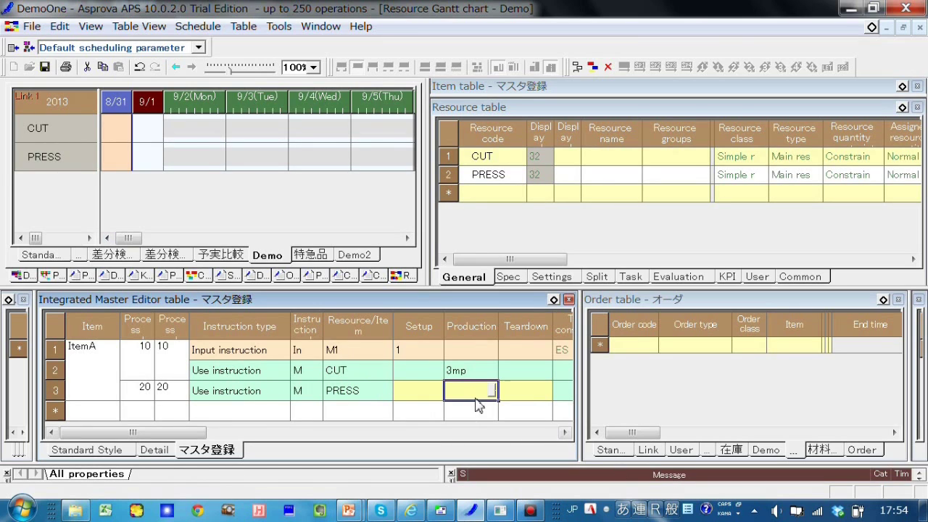
type("3mp")
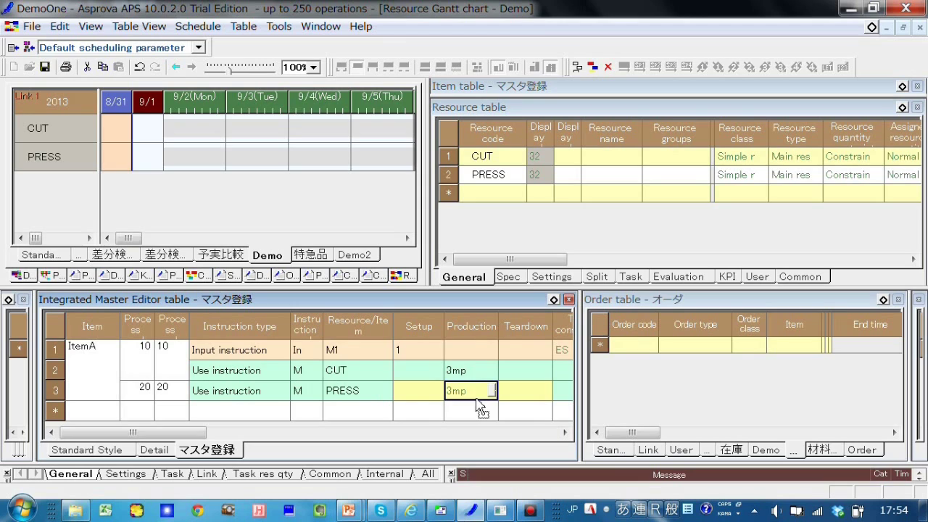
key("Return")
Add process number 30 with process code 30 to ItemA and set its instruction type to Use instruction
left_click(138, 412)
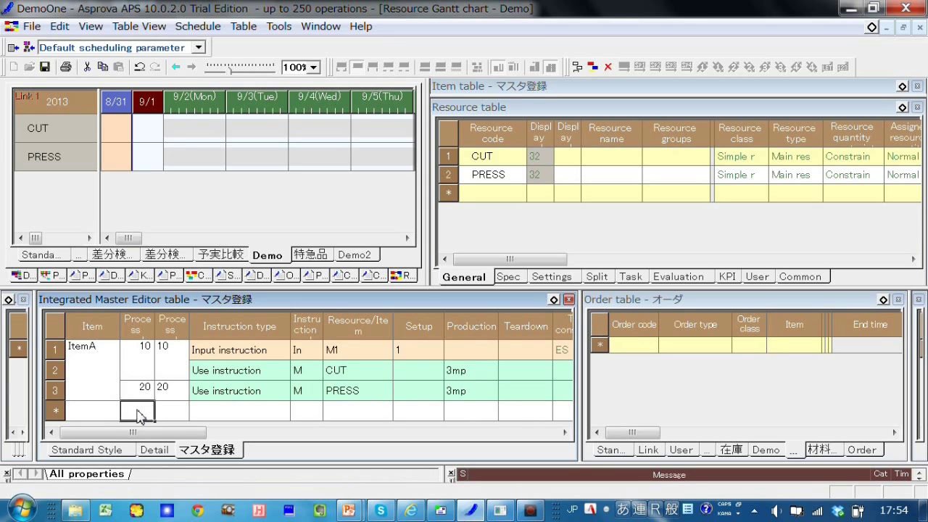
type("30")
key("Return")
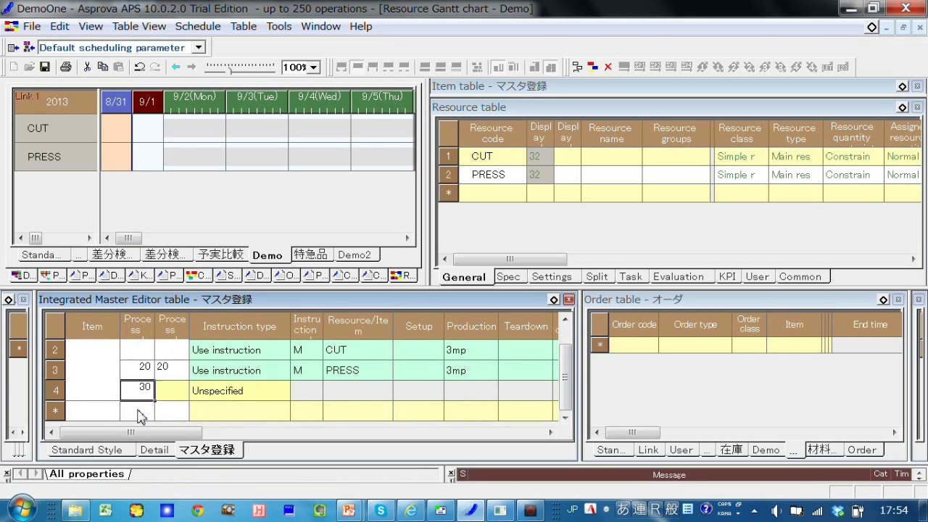
left_click(171, 390)
type("30")
key("Return")
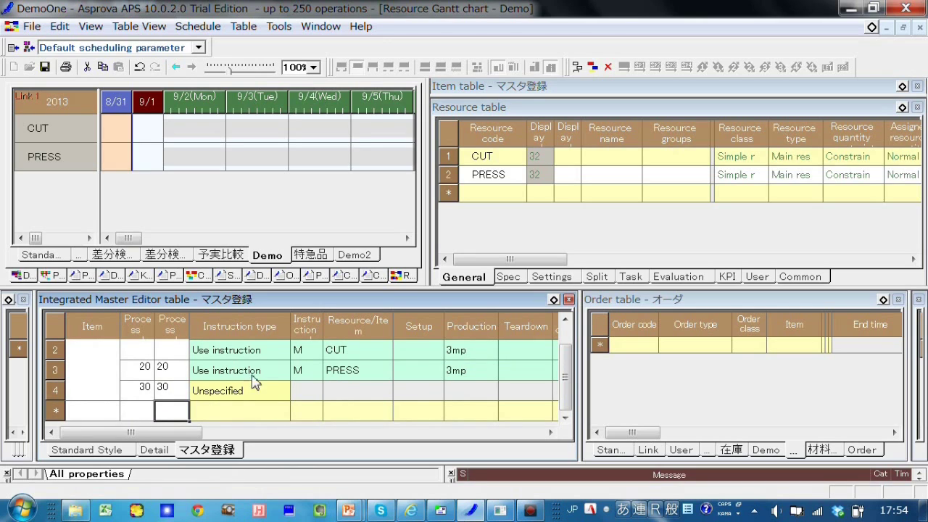
left_click(283, 397)
left_click(283, 392)
left_click(222, 429)
Assign resource CHECK to process 30's use instruction
key("Tab")
key("Tab")
type("CH")
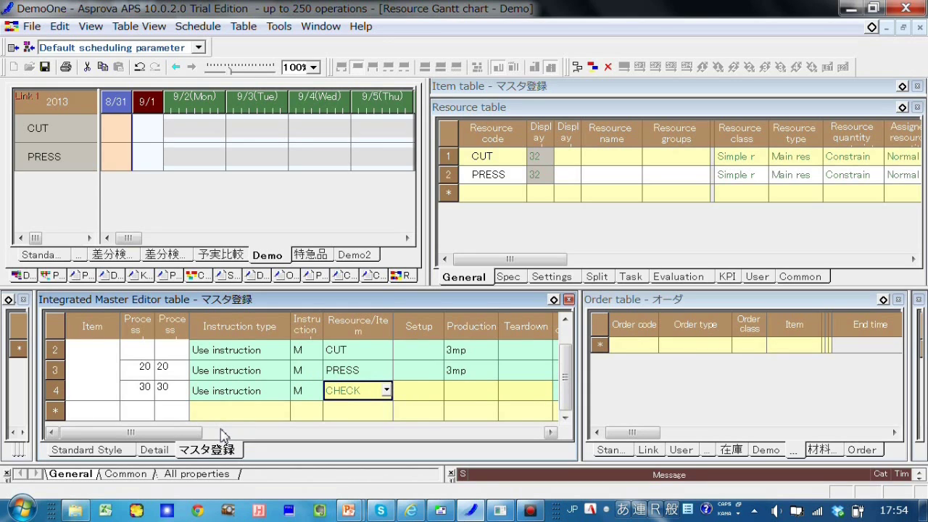
key("Return")
Copy the Production value 3mp from the PRESS row to the CHECK row
left_click(469, 376)
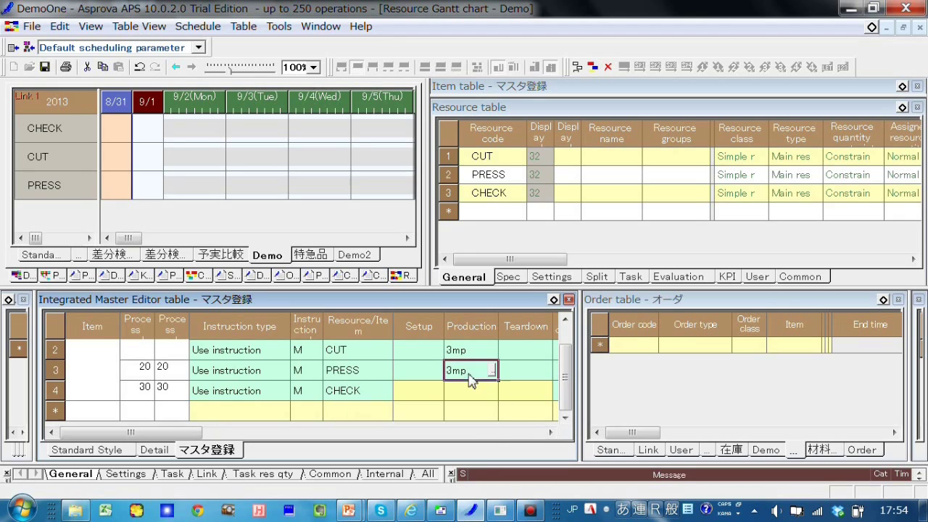
type("5")
left_click(470, 398)
key("Up")
type("5")
key("Escape")
left_click(475, 378)
left_click(473, 396)
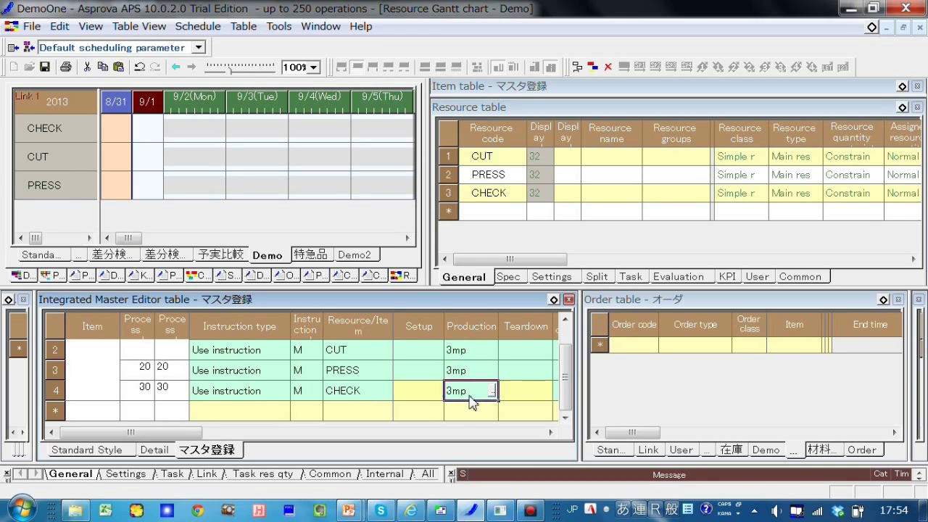
Set the display colors of resources CUT, PRESS and CHECK to 1, 2 and 3 in the Resource table
left_click(549, 185)
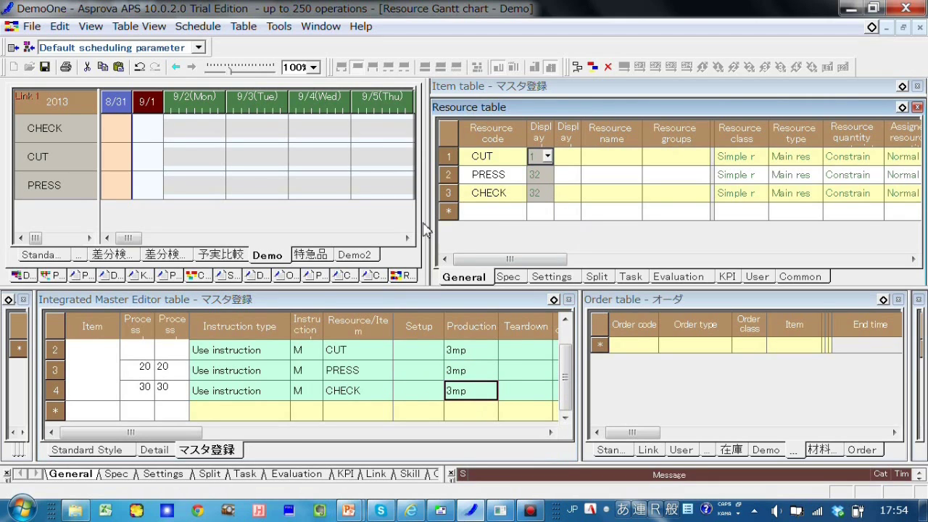
key("Return")
type("2")
key("Return")
type("3")
key("Return")
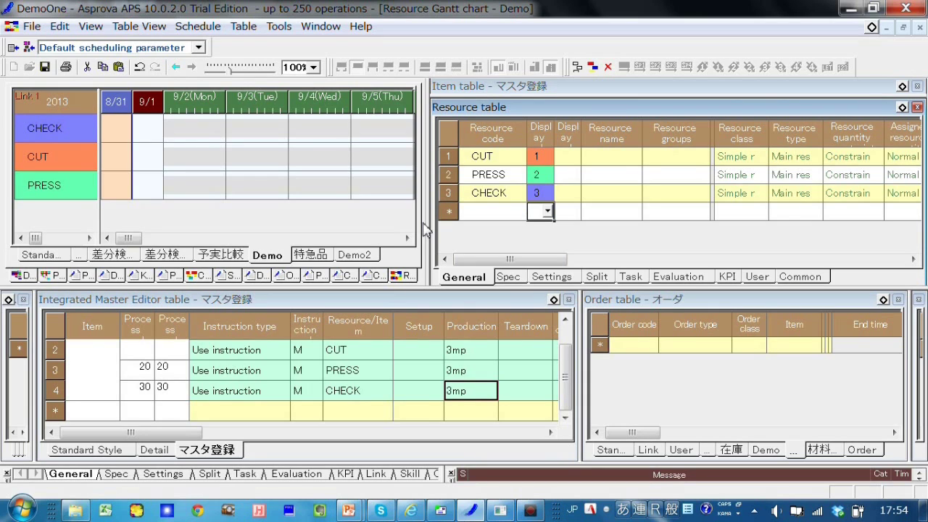
Set the display order of resources CUT, PRESS and CHECK to 1, 2 and 3
left_click(569, 159)
type("1")
key("Return")
type("2")
key("Return")
type("3")
key("Return")
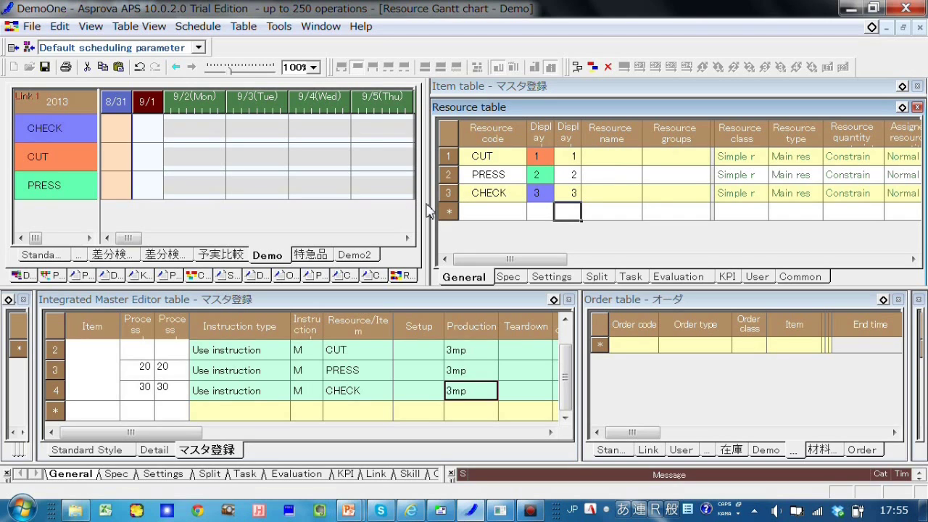
Widen the Resource Gantt chart and the Order table by shrinking the panes beside them
left_click_drag(427, 210, 634, 227)
left_click_drag(581, 367, 216, 379)
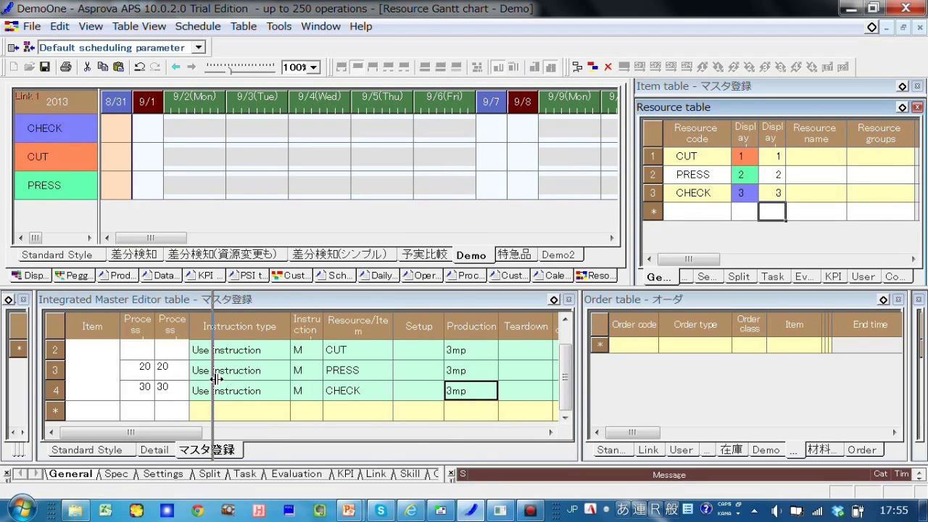
left_click_drag(216, 378, 216, 378)
Add order P001 to the Order table and assign ItemA as its item
left_click(271, 348)
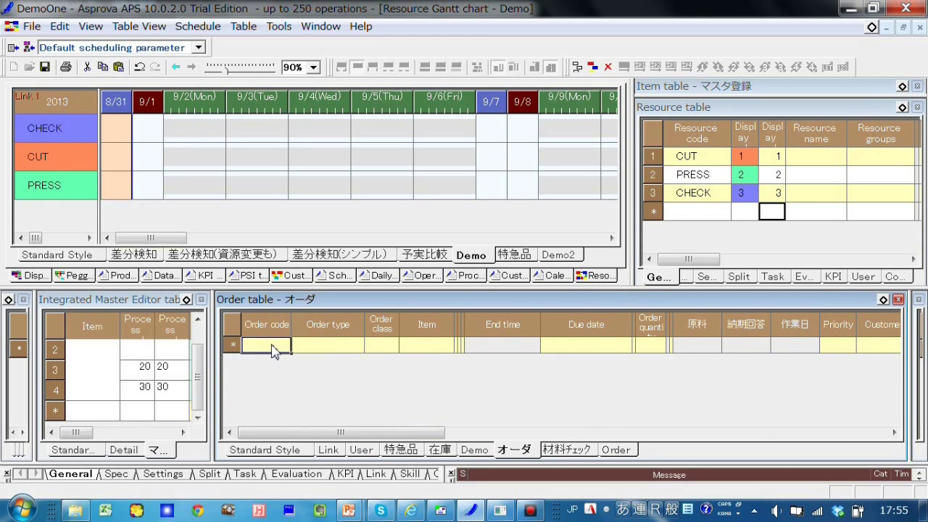
type("P00")
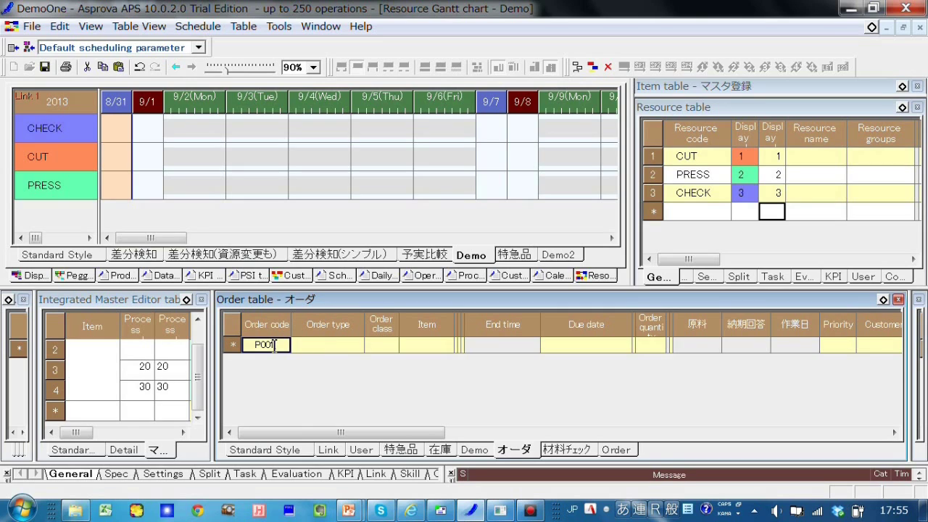
type("1")
key("Return")
left_click(445, 347)
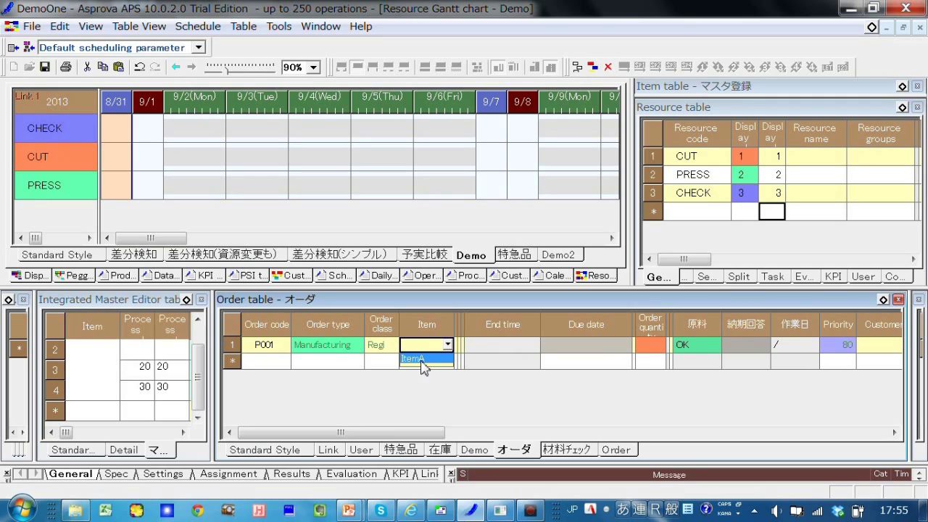
left_click(423, 359)
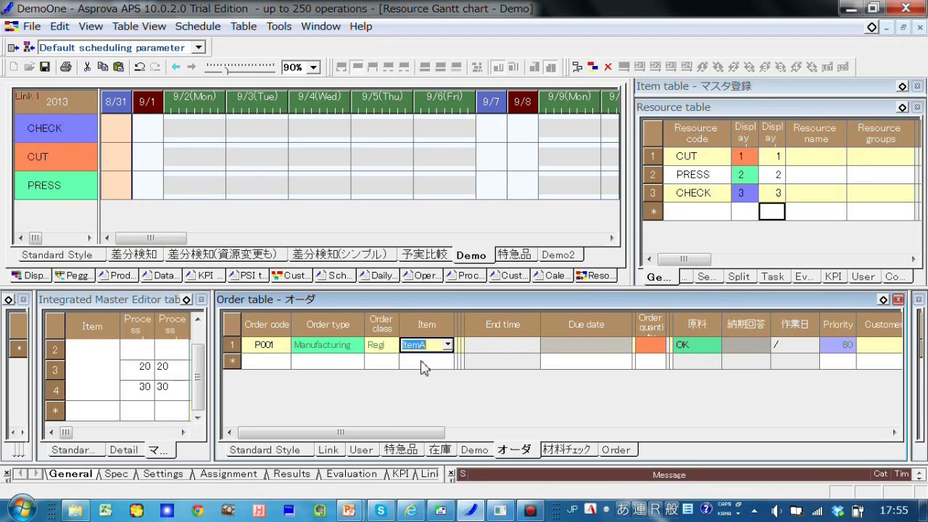
left_click(533, 368)
Give order P001 a due date of 9/09 and an order quantity of 300
left_click(581, 345)
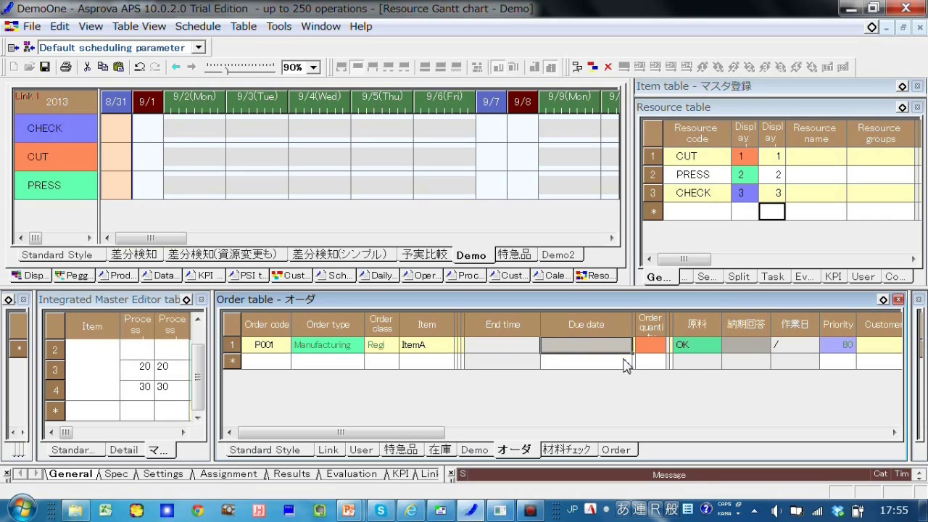
type("9")
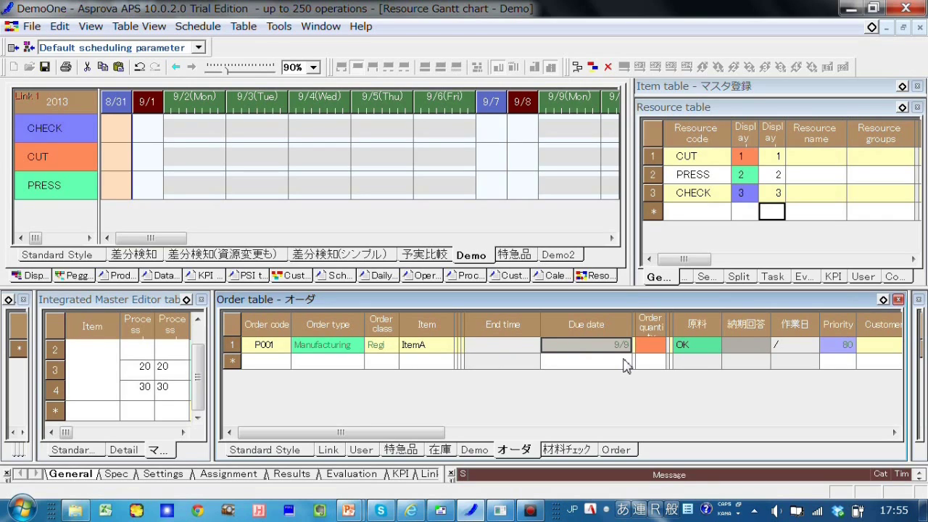
type("/09")
key("Return")
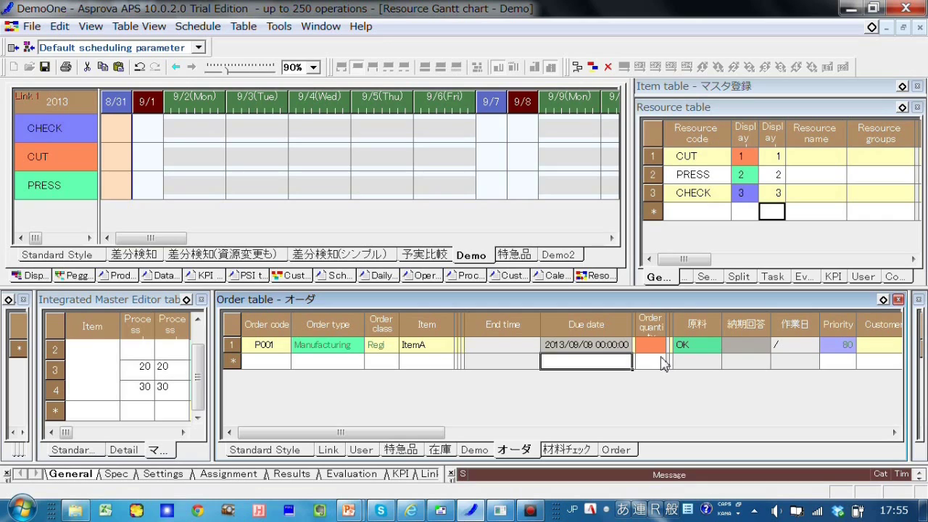
left_click(657, 348)
type("300")
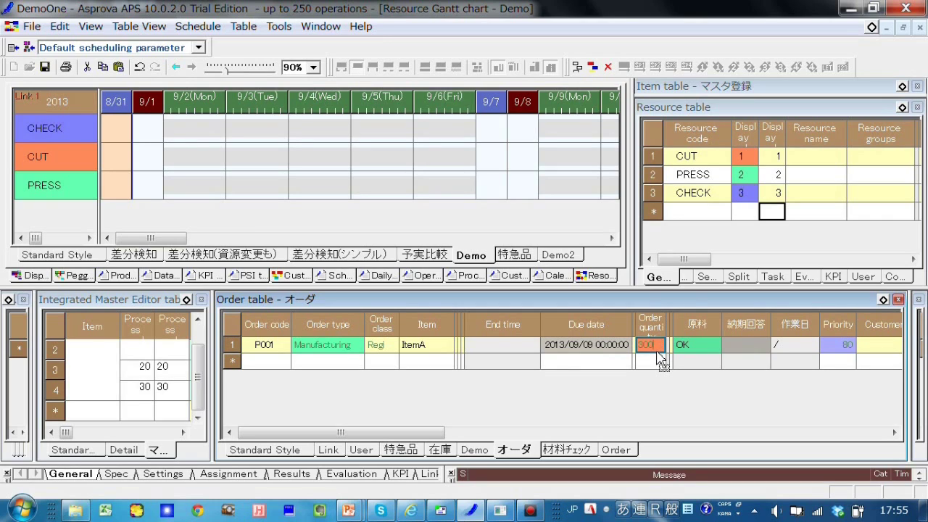
key("Return")
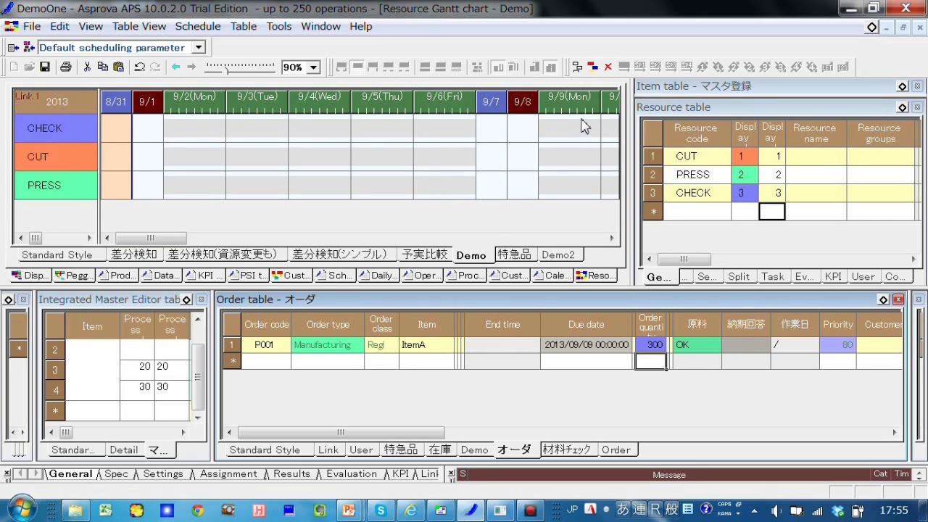
Reschedule the order and move its CUT operation ItemA-10 in the Gantt chart to start late on 9/3
left_click(597, 69)
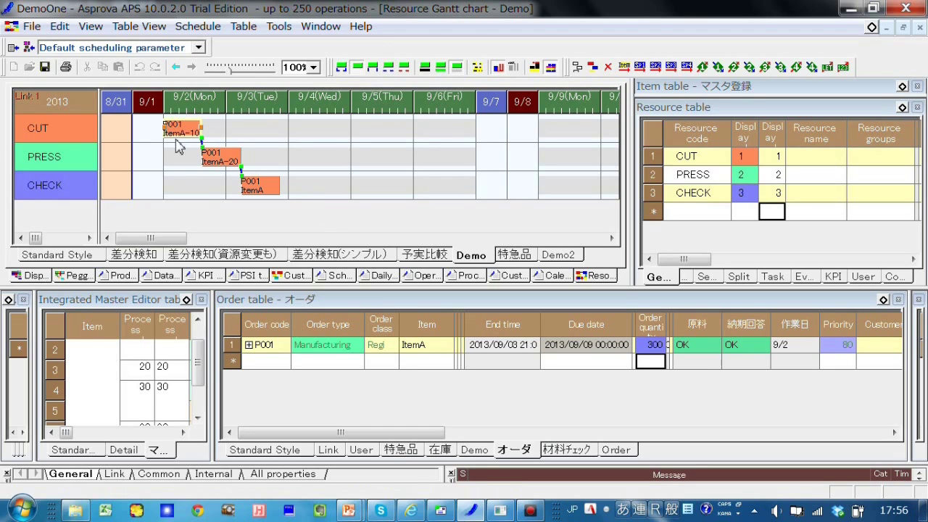
left_click_drag(172, 127, 285, 128)
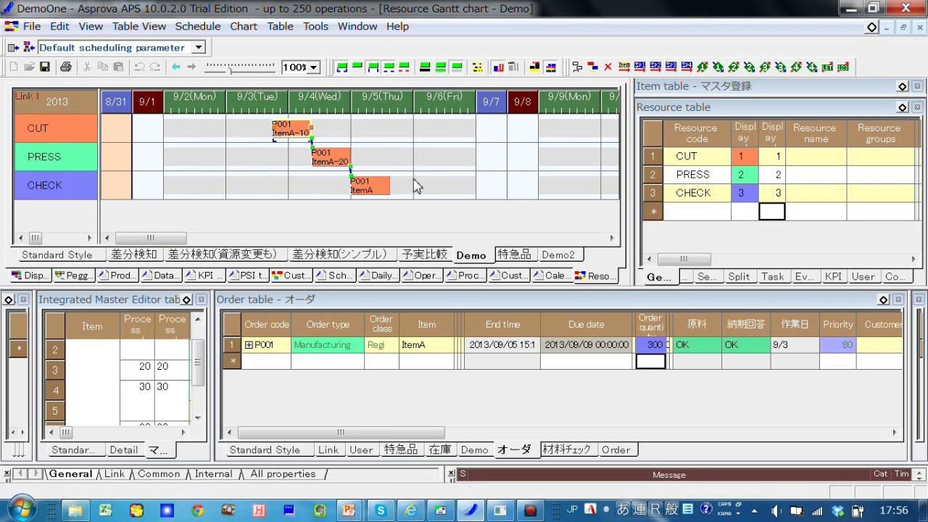
Assign the 休 (holiday) shift to resource PRESS on 9/4 and reschedule
right_click(305, 165)
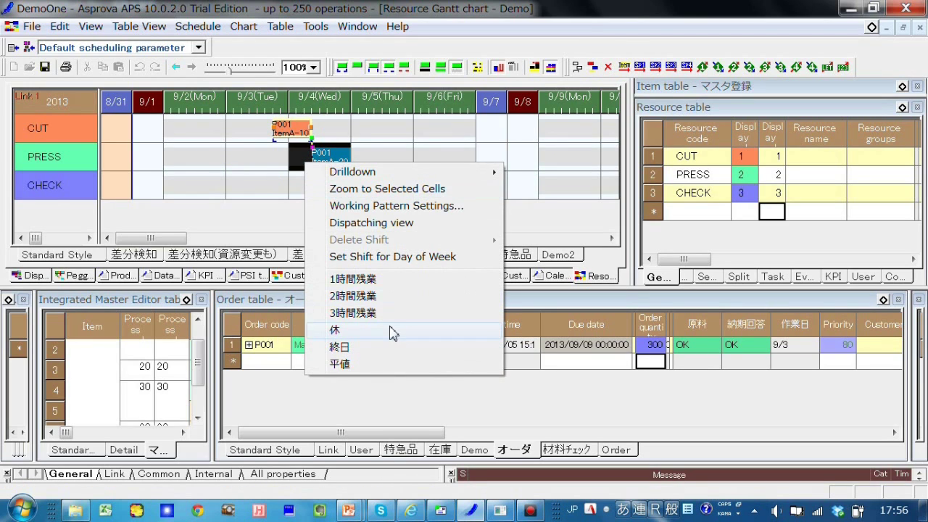
left_click(390, 331)
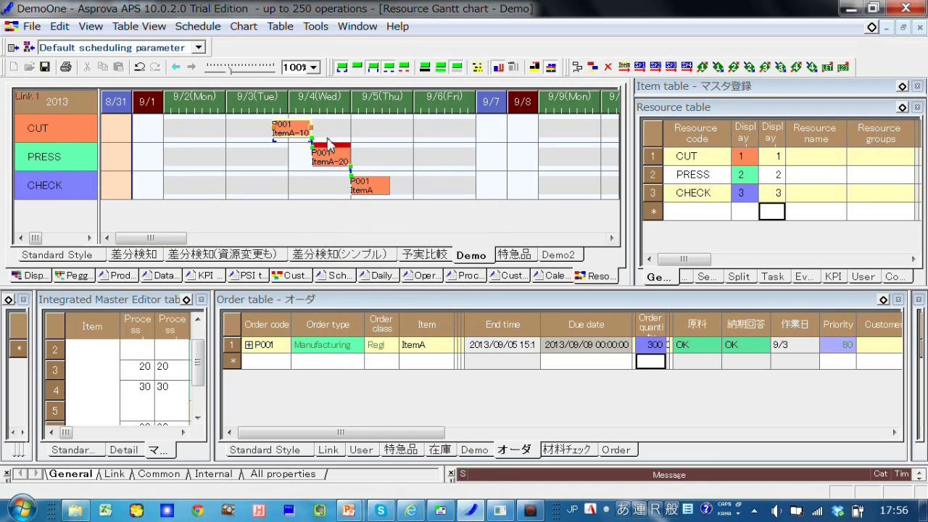
left_click(593, 70)
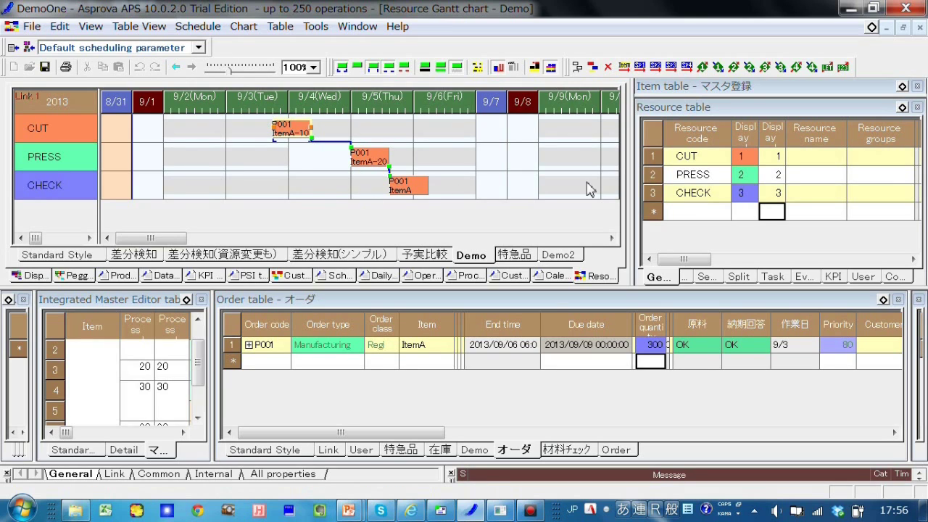
left_click(196, 28)
left_click(239, 195)
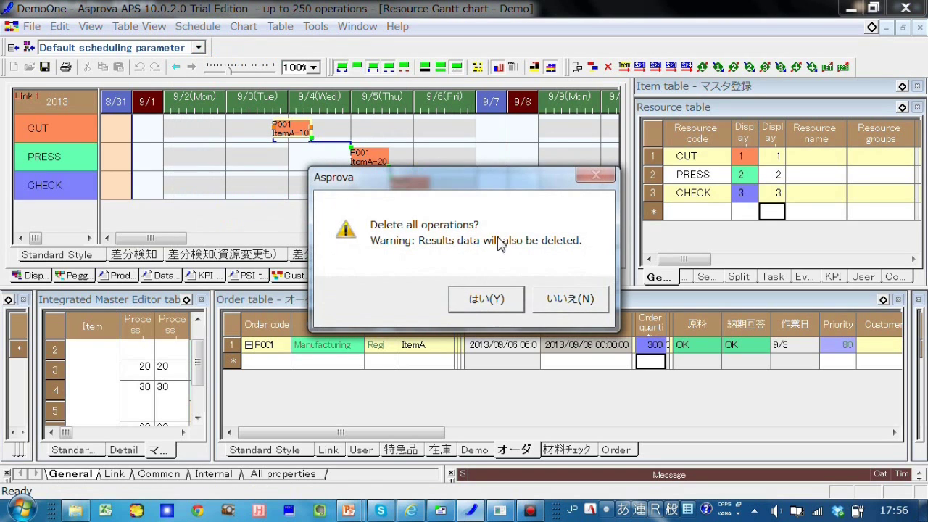
left_click(581, 306)
Enlarge the Item table in both width and height so its rows and columns can be edited
left_click_drag(736, 96, 717, 195)
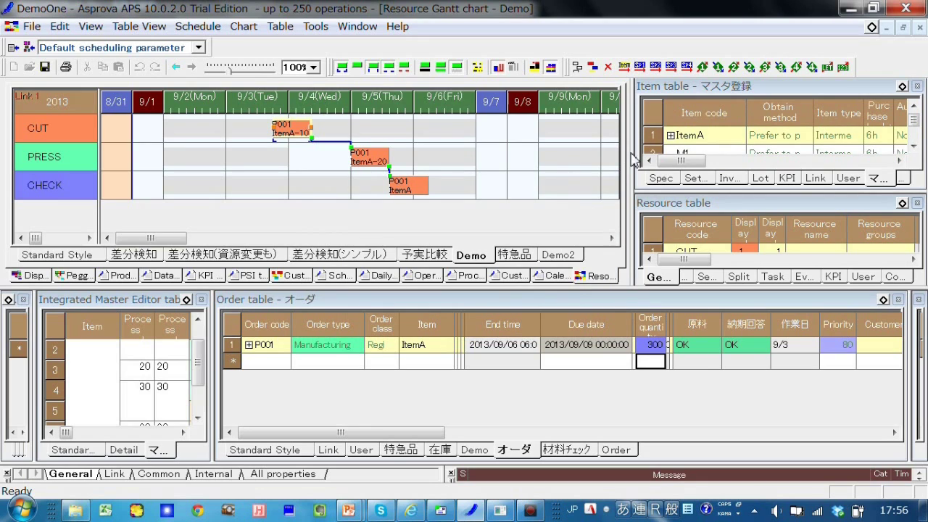
left_click_drag(633, 154, 452, 169)
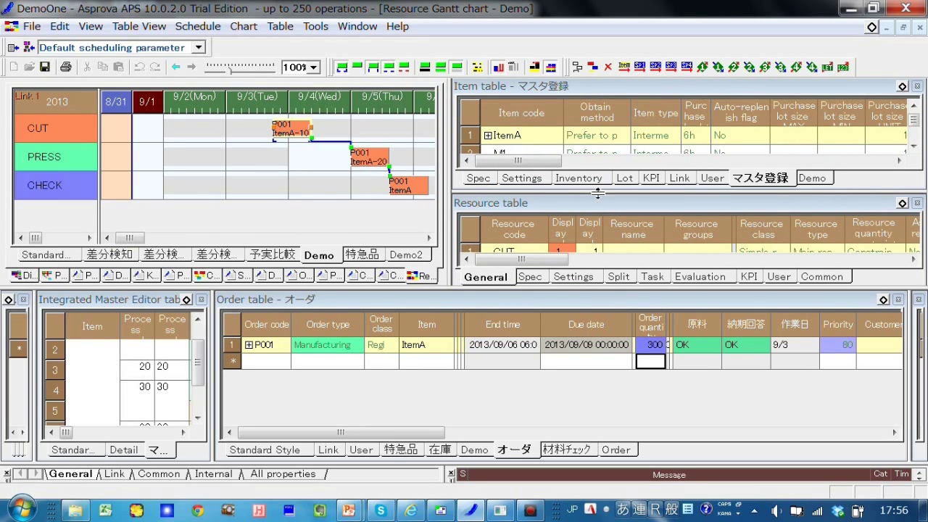
left_click_drag(598, 193, 599, 234)
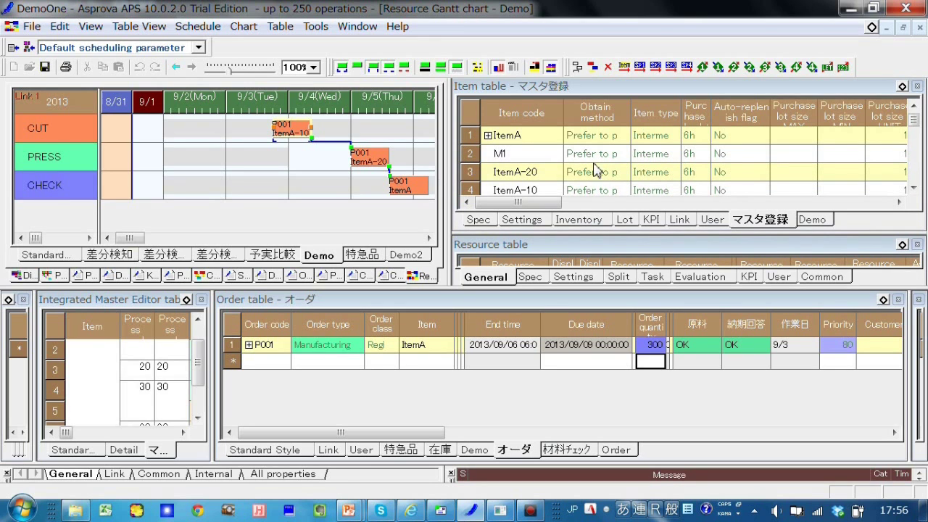
Set item M1's purchase lead time to 2d and its auto-replenish flag to Yes
left_click(517, 153)
double_click(702, 153)
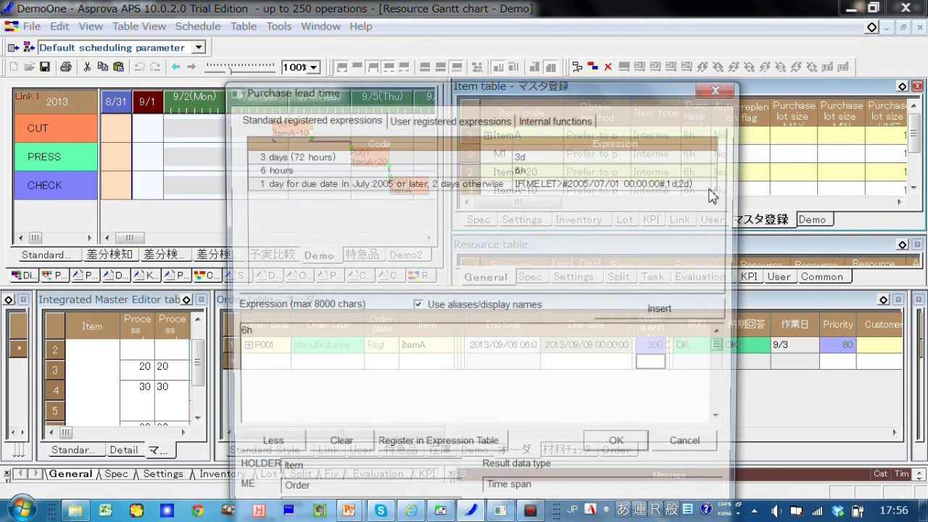
left_click(693, 447)
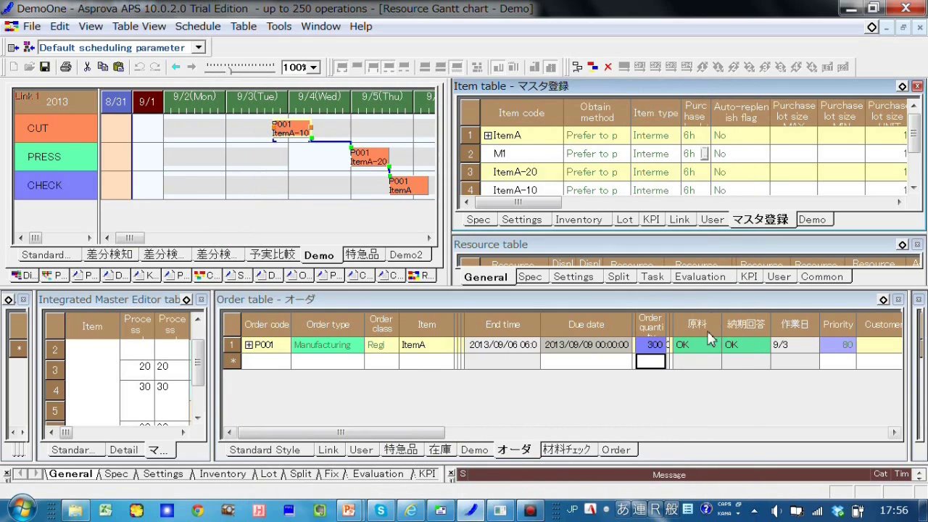
type("2d")
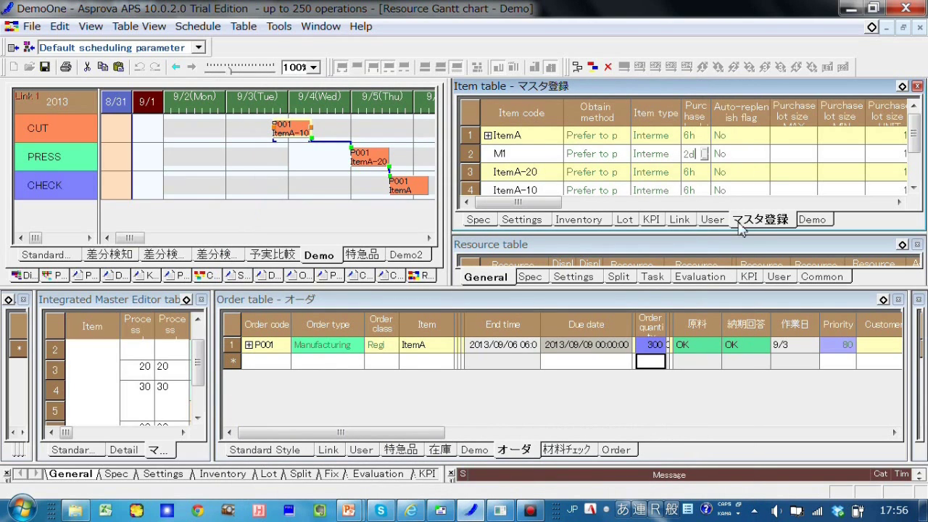
left_click(731, 174)
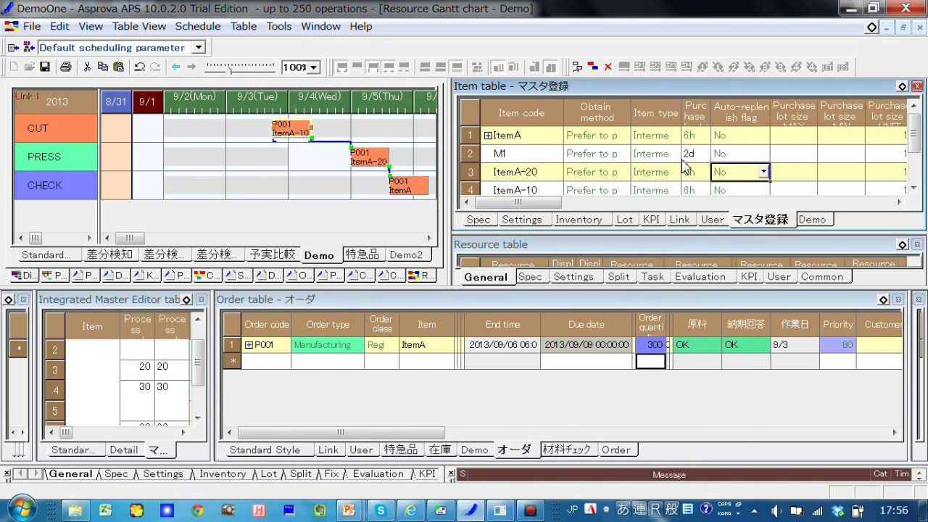
left_click(765, 155)
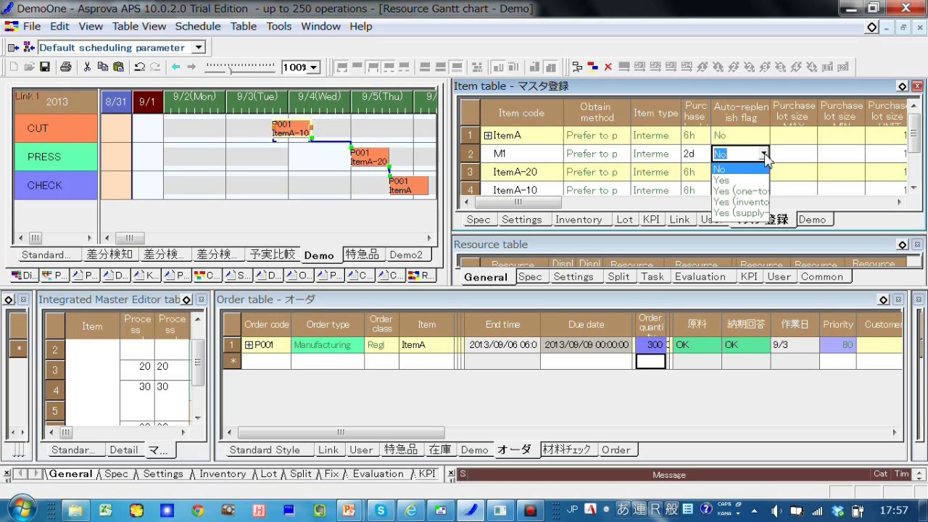
left_click(735, 181)
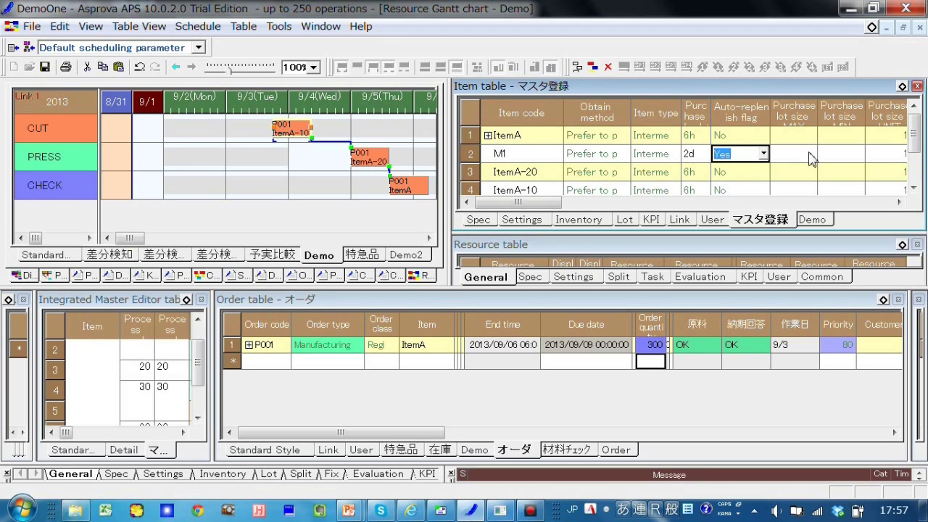
Set M1's purchase lot size to a maximum of 500, a minimum of 100 and a unit of 100
left_click(804, 156)
type("5")
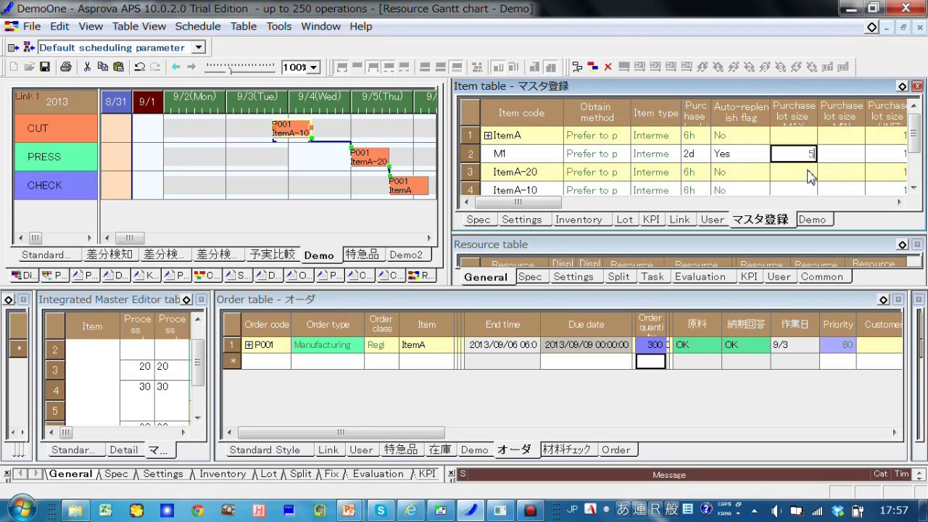
type("00")
key("Tab")
type("100")
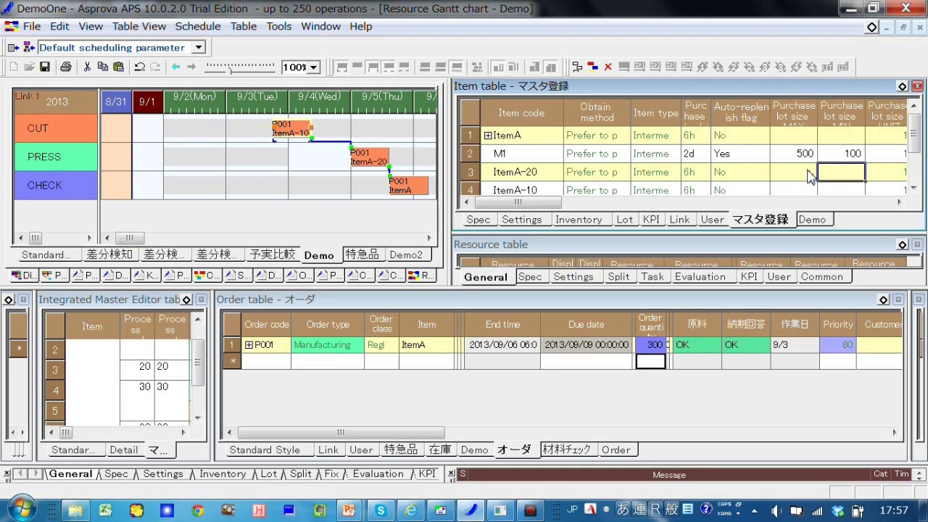
key("Tab")
type("100")
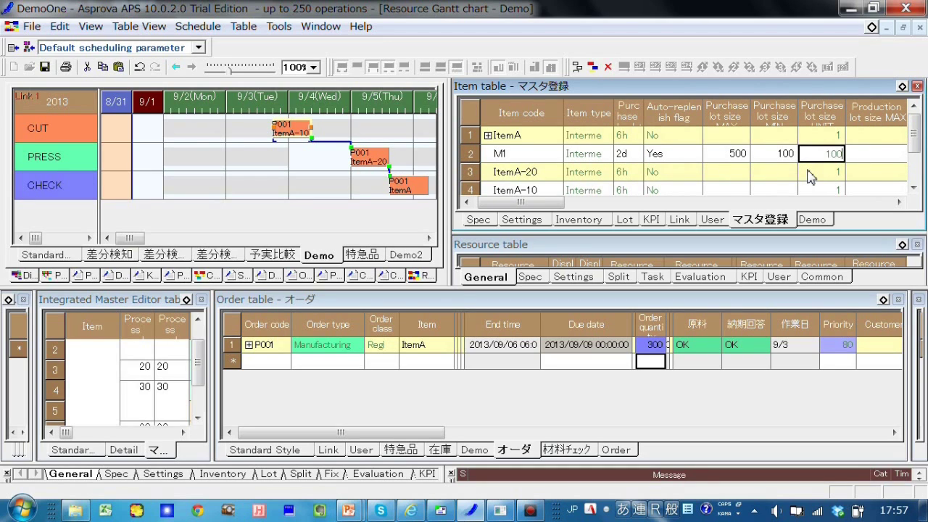
left_click(809, 173)
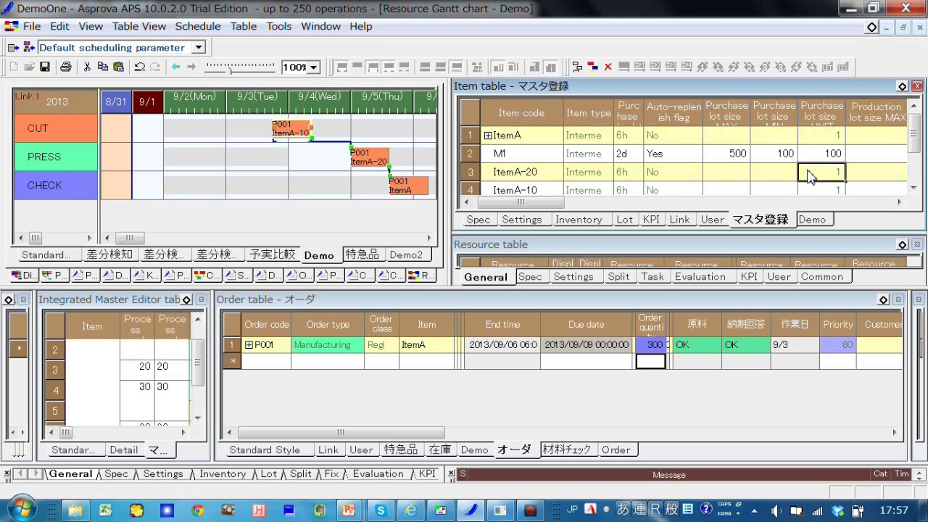
Reschedule with M1's purchasing settings and widen the Resource Gantt chart slightly
left_click(592, 67)
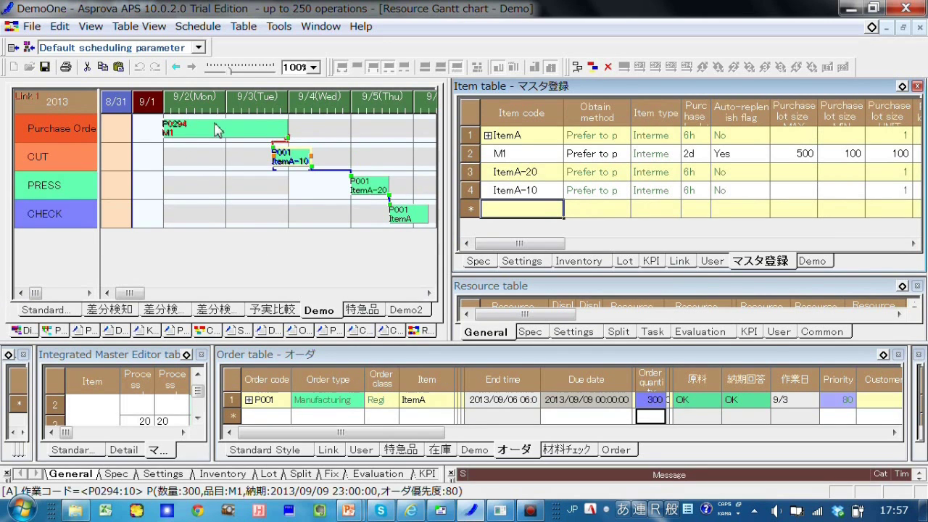
mouse_move(456, 167)
left_mouse_down()
mouse_move(544, 174)
mouse_move(470, 177)
left_mouse_up()
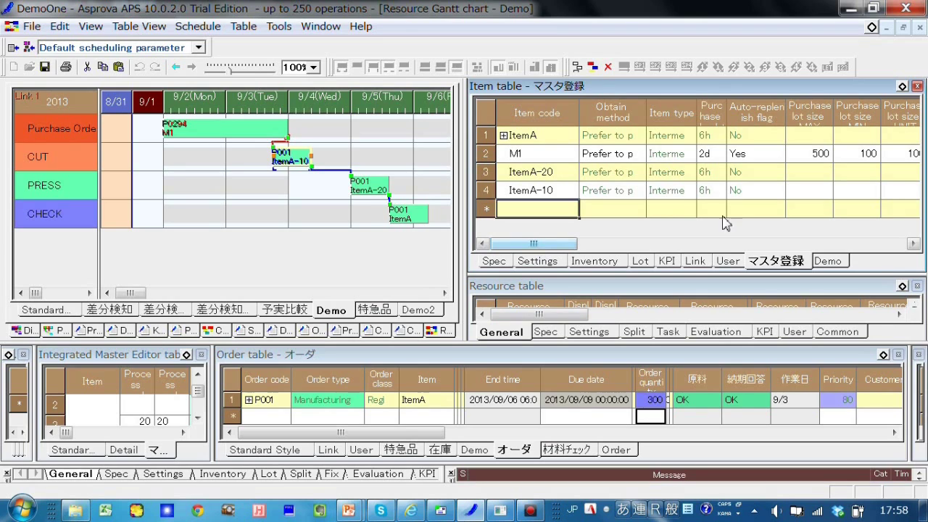
Set the item type of M1 to Raw material
left_click(687, 154)
left_click(689, 154)
left_click(670, 169)
left_click(689, 172)
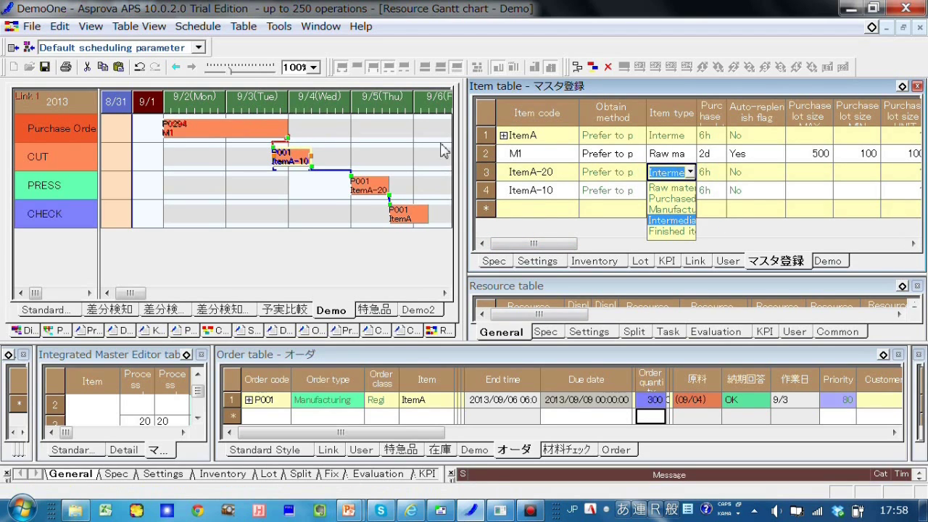
Apply the 終日 shift to the PRESS resource on 9/4 (Wed) in the Resource Gantt chart
left_click(290, 225)
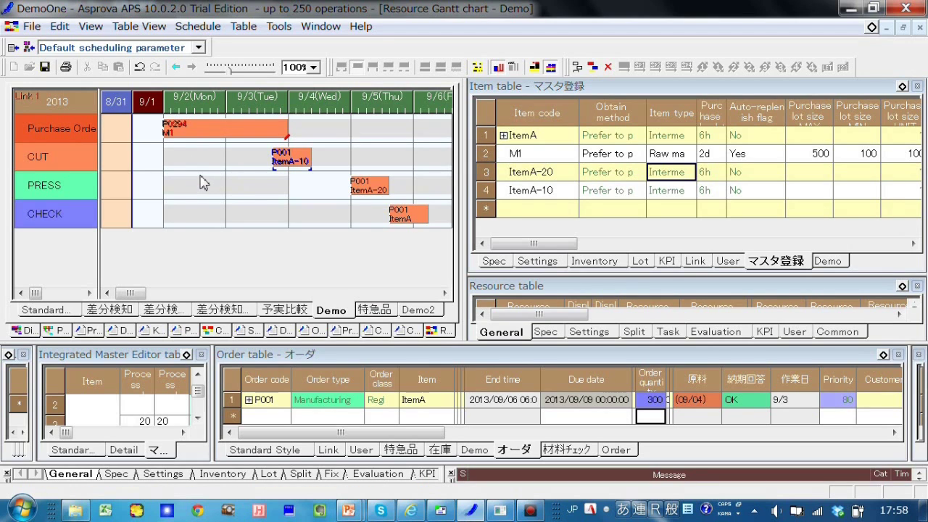
right_click(330, 193)
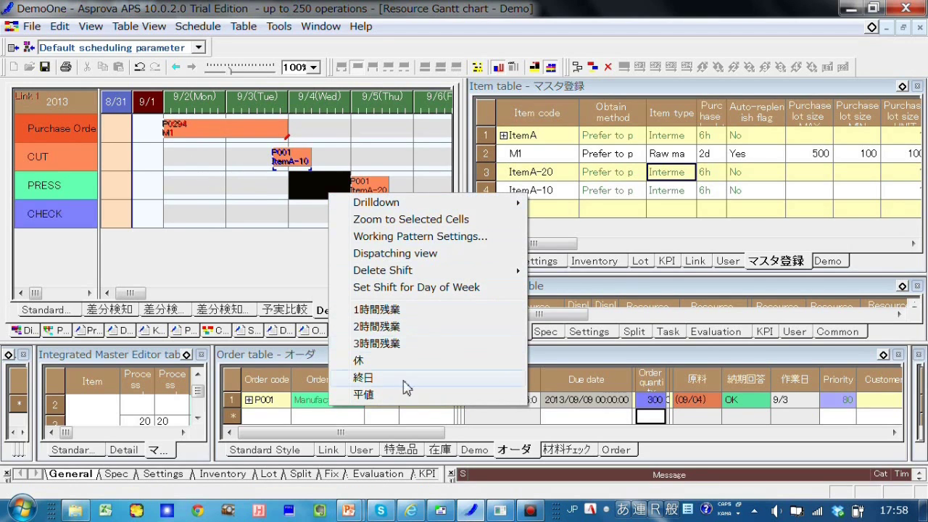
left_click(406, 388)
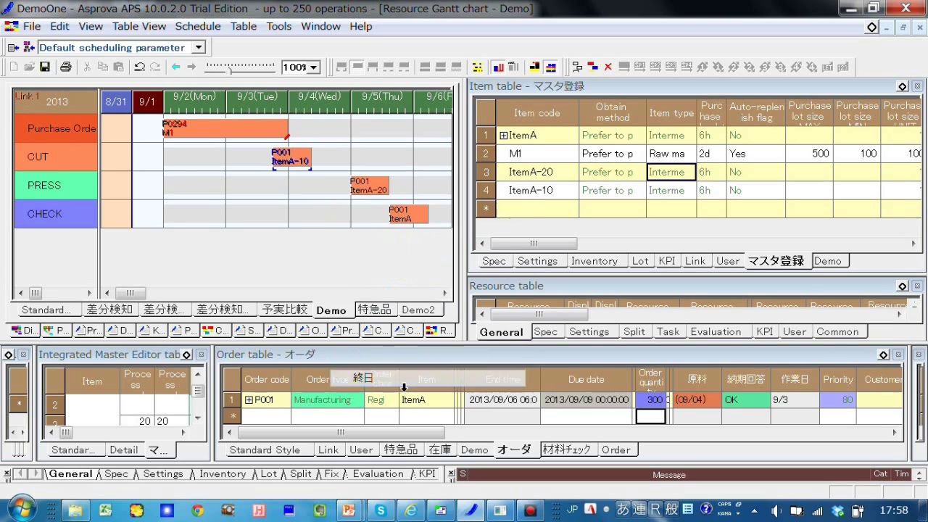
Remove all operations from the schedule, including their results data
left_click(165, 29)
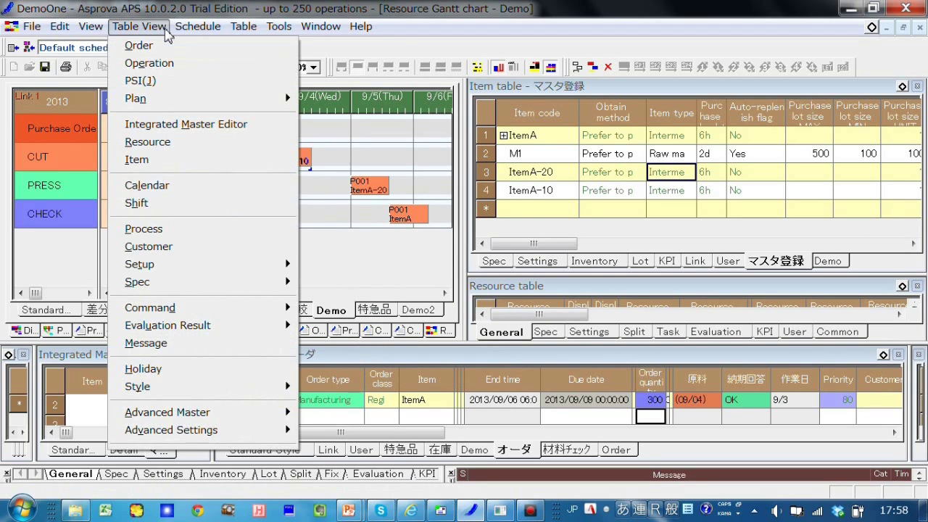
mouse_move(198, 26)
left_click(232, 195)
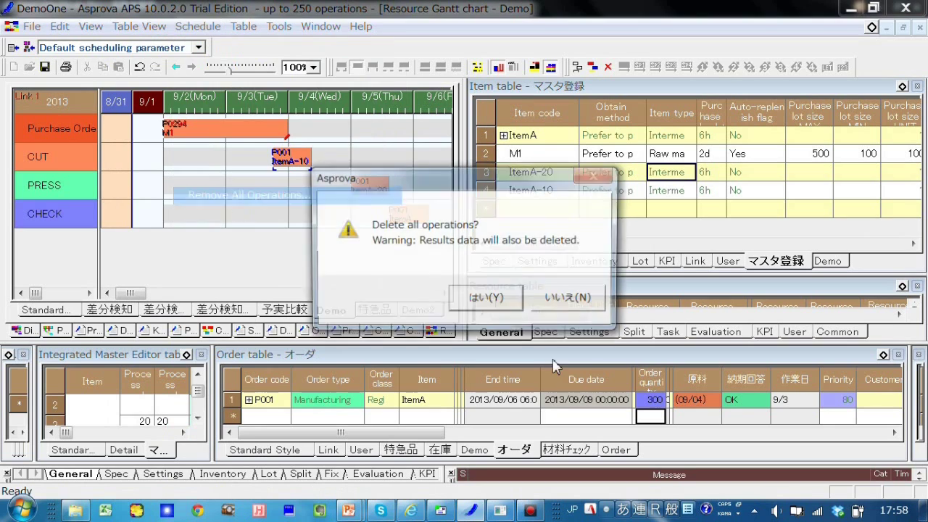
left_click(488, 296)
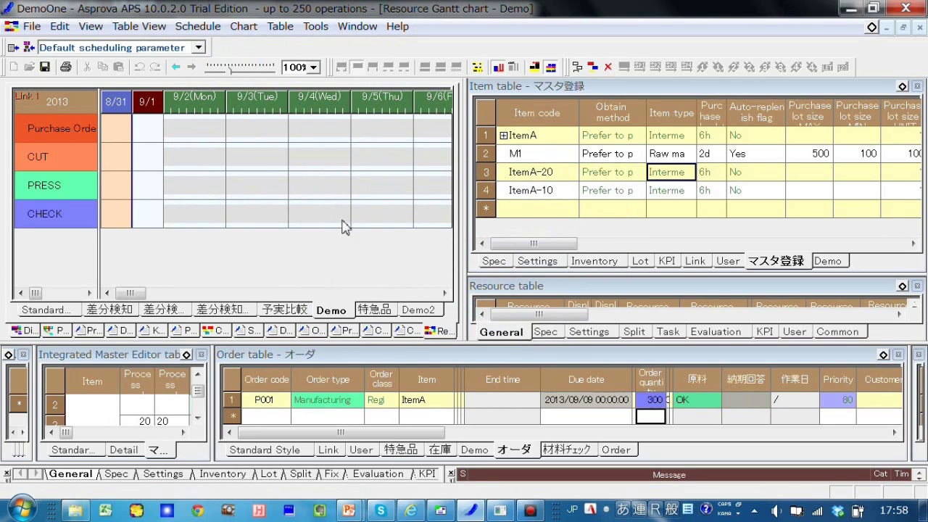
Enlarge the Resource Gantt chart's width and the Order table's height, and add a new order with the code Z001
left_click_drag(466, 268, 661, 262)
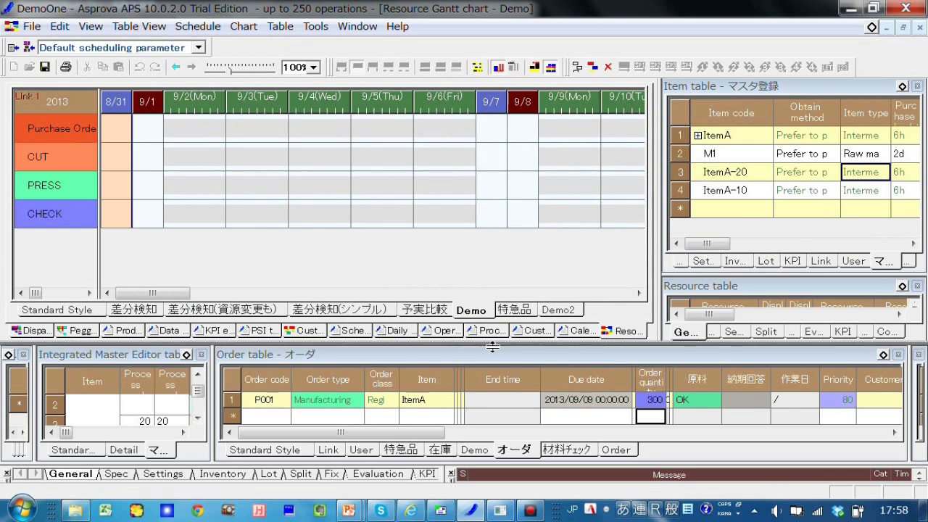
left_click_drag(493, 348, 497, 302)
left_click(274, 374)
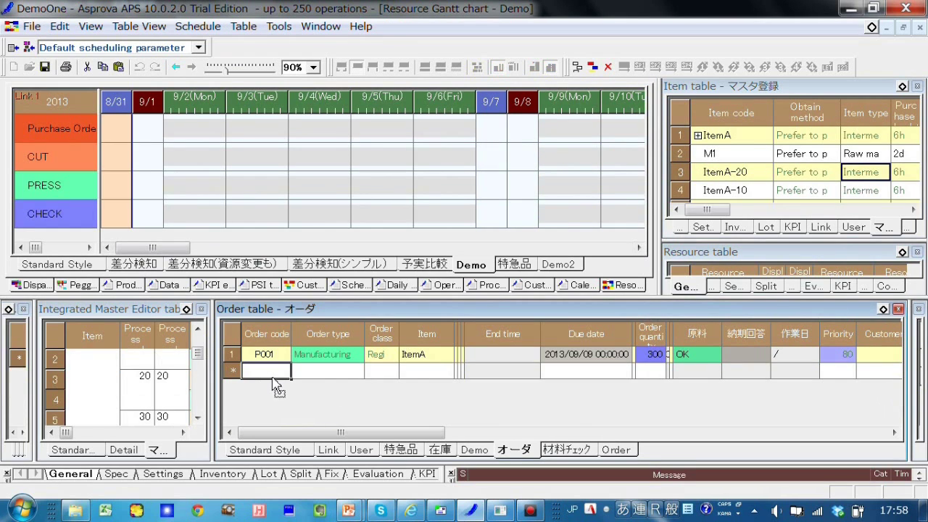
type("Z001")
key("Return")
Set order Z001's type to Inventory (absolute) and its item to M1
left_click(359, 378)
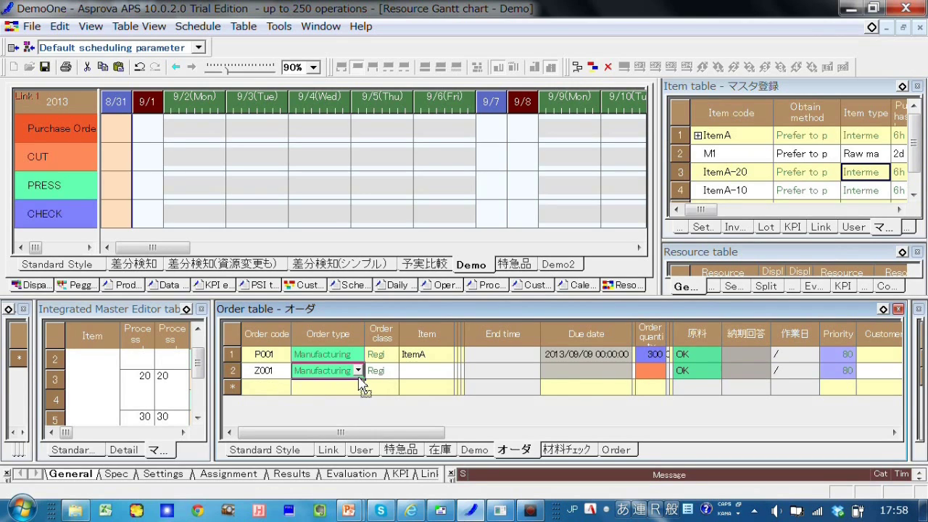
left_click(359, 370)
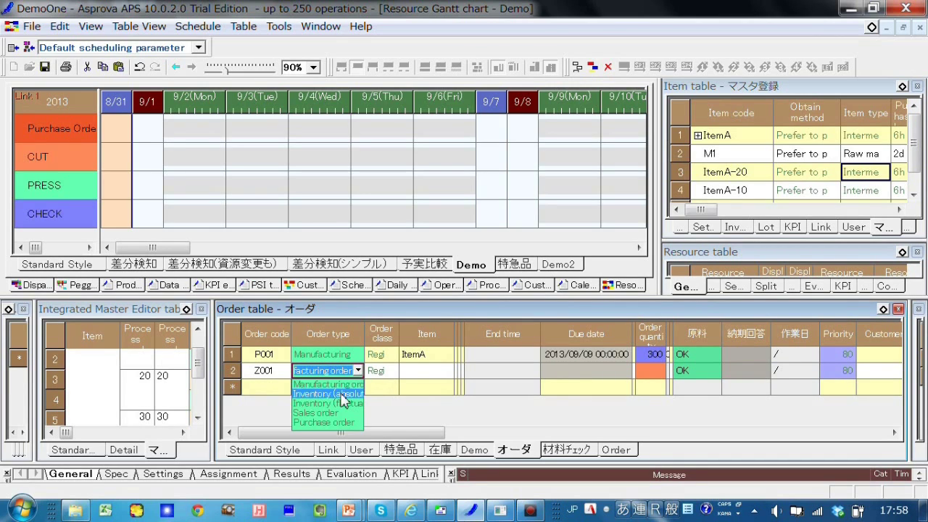
left_click(347, 392)
left_click(384, 388)
left_click(447, 376)
left_click(447, 371)
left_click(423, 396)
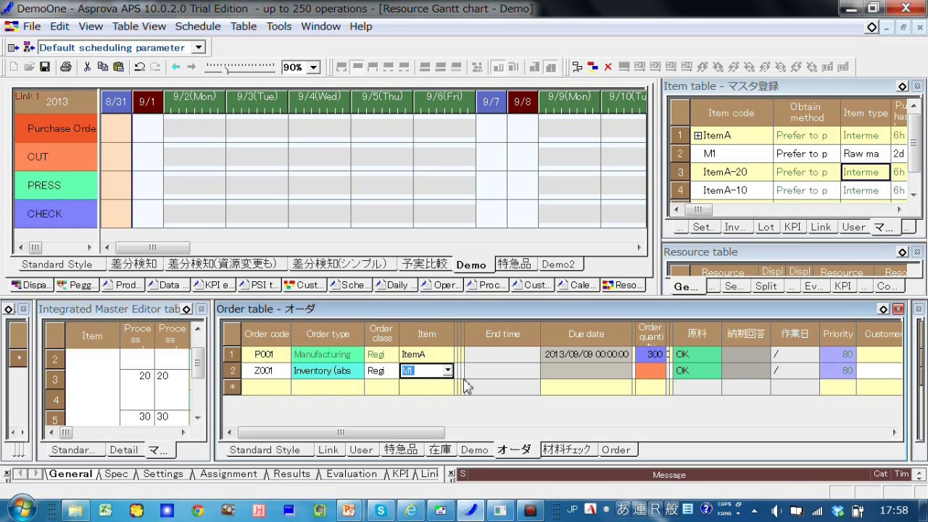
left_click(589, 373)
type("8/31")
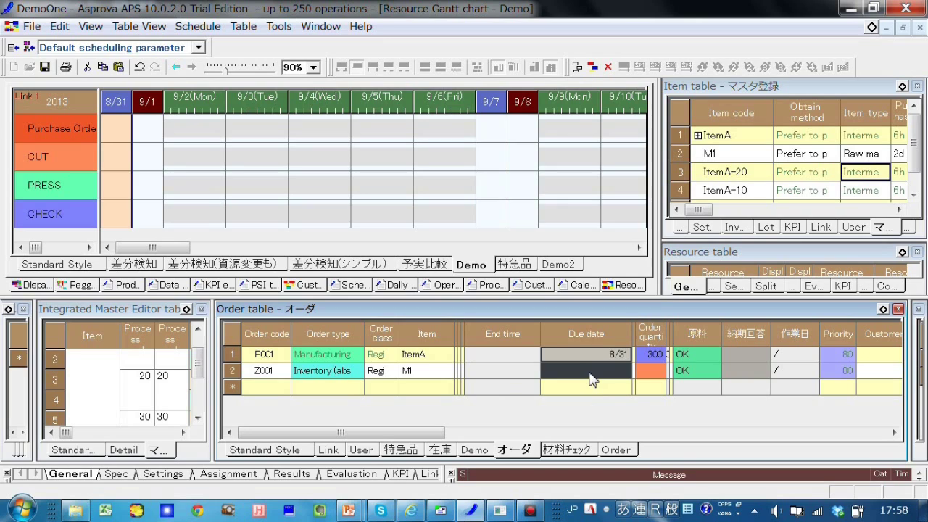
key("Escape")
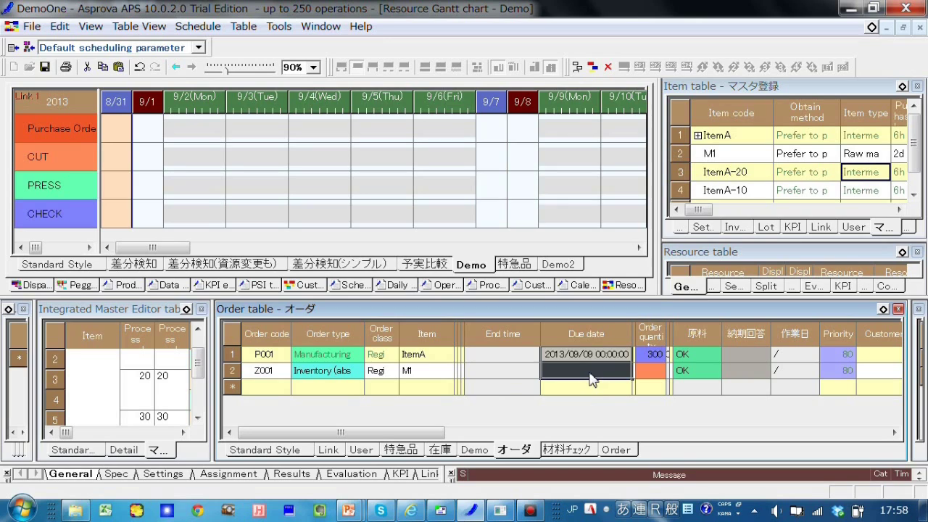
Set inventory order Z001's due date to 8/31 18:00 and its order quantity to 400
left_click(577, 374)
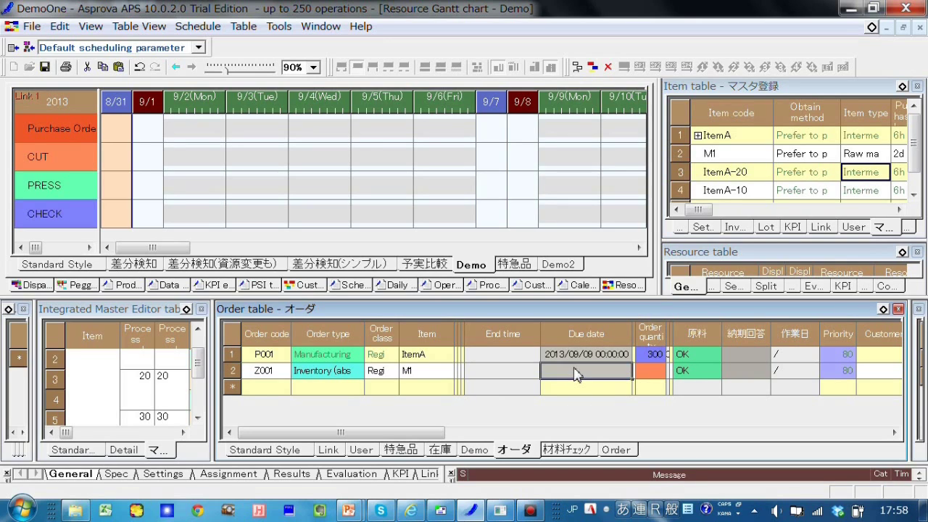
type("8/31 18:00")
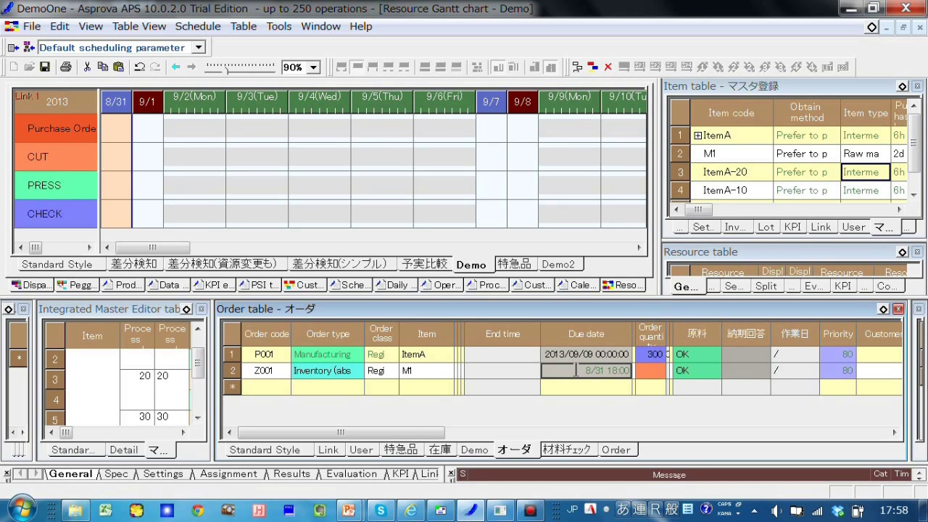
key("Return")
left_click(652, 376)
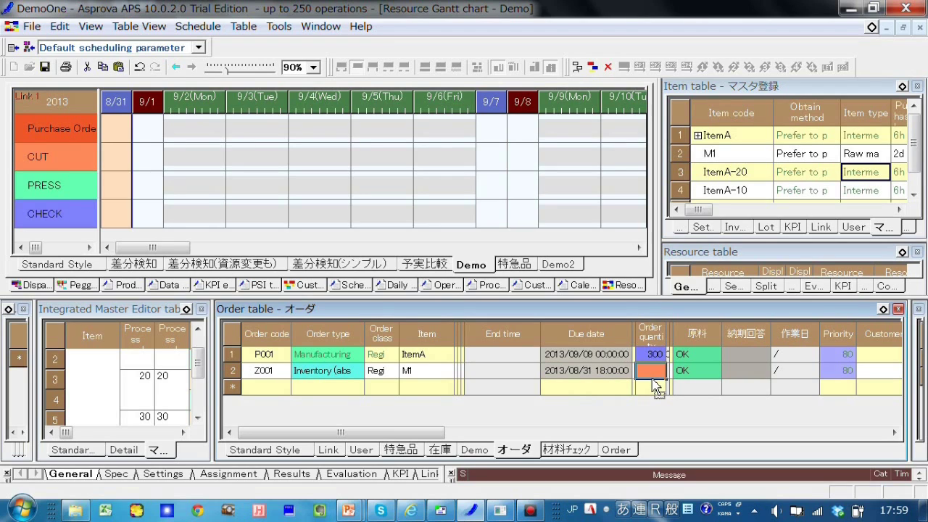
type("400")
key("Return")
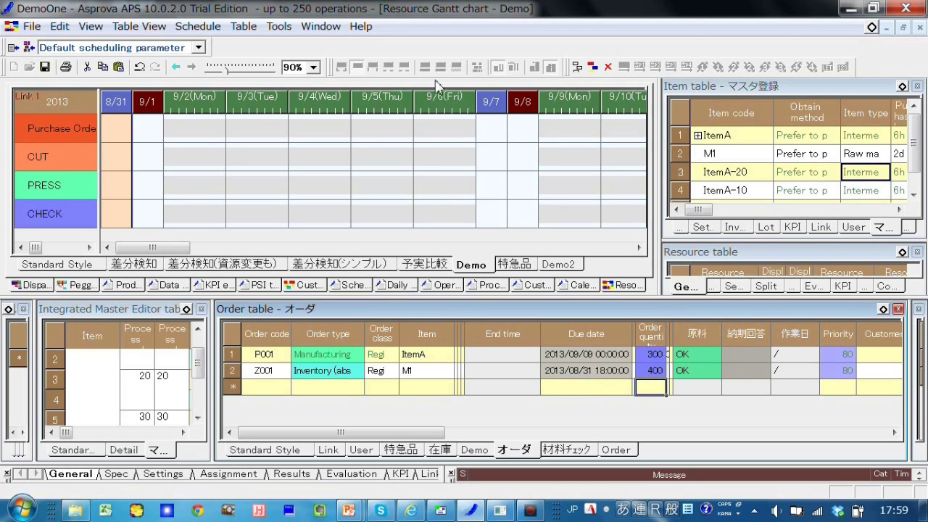
Reschedule with the M1 inventory and show the Z001 operation's links in the Resource Gantt chart, with all resource rows in view
left_click(591, 69)
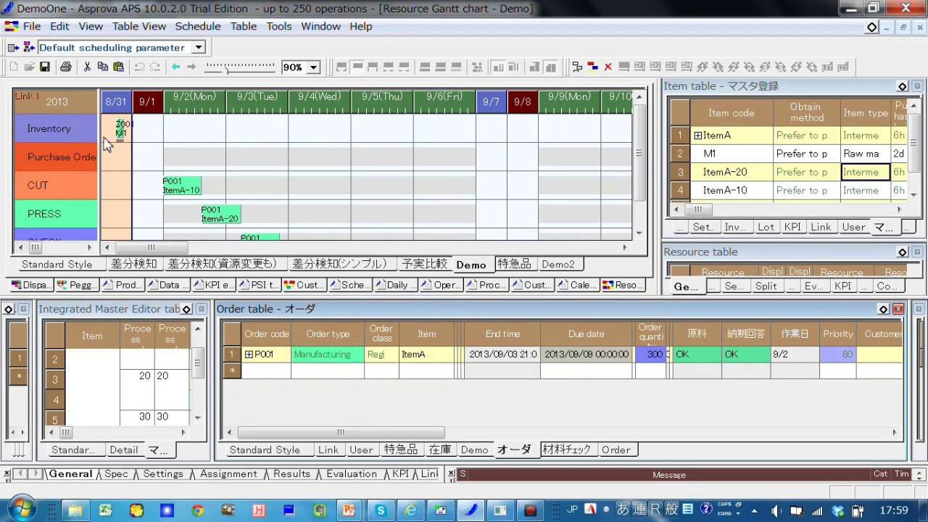
left_click(118, 131)
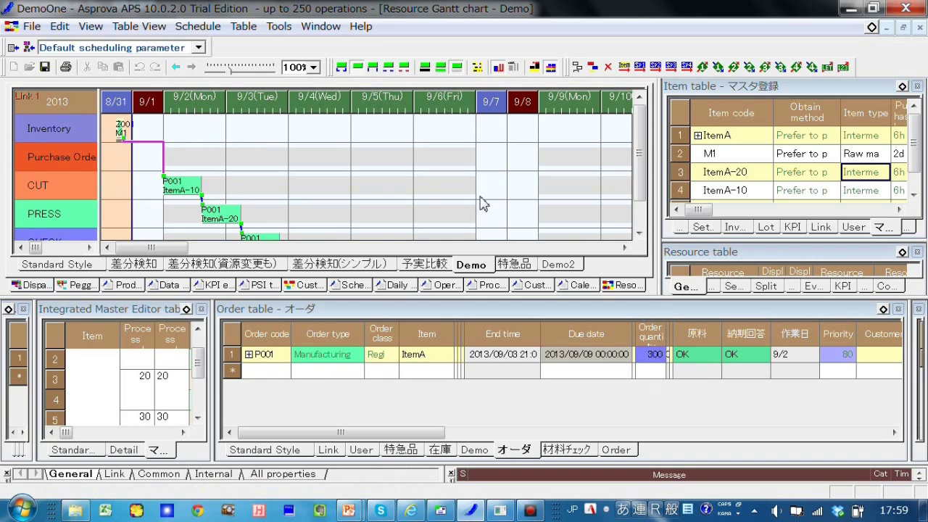
left_click_drag(527, 297, 527, 322)
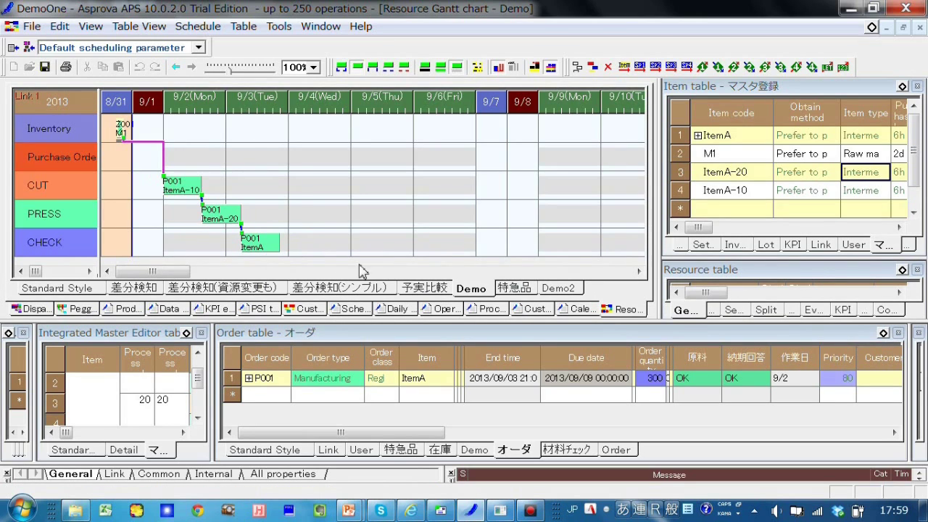
Add a new manufacturing order P002 for ItemA in the Order table
left_click(253, 395)
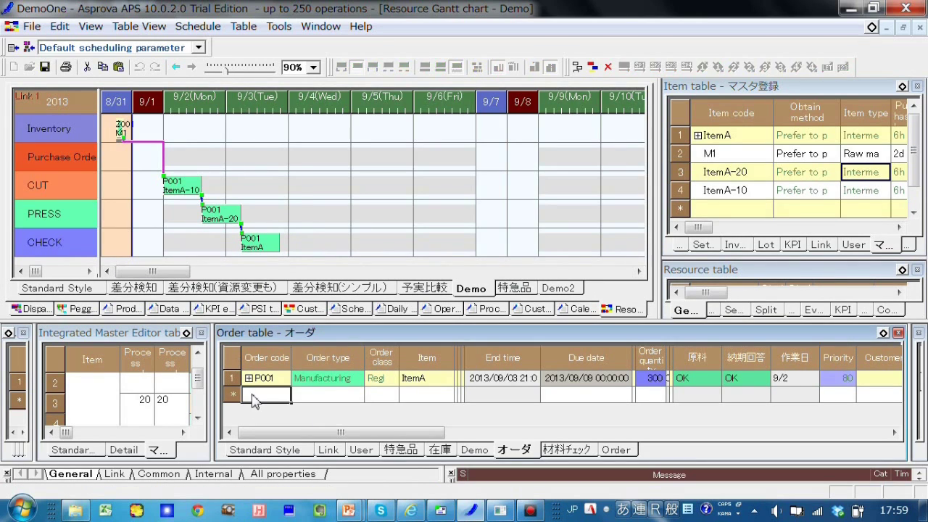
type("P002")
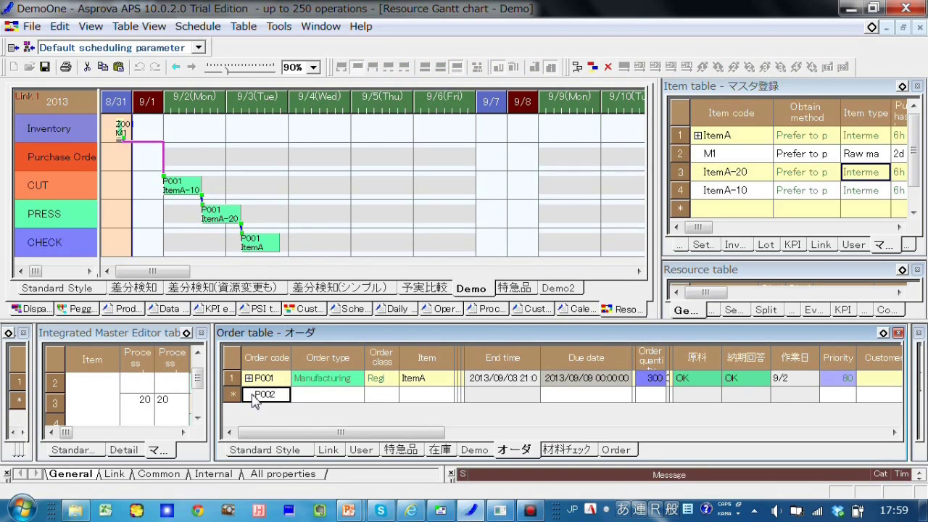
key("Return")
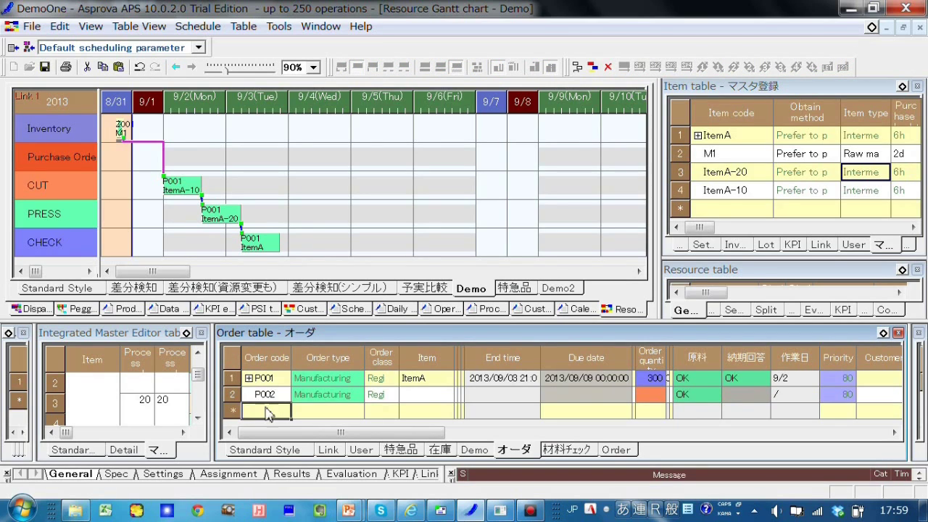
left_click(433, 381)
left_click(445, 399)
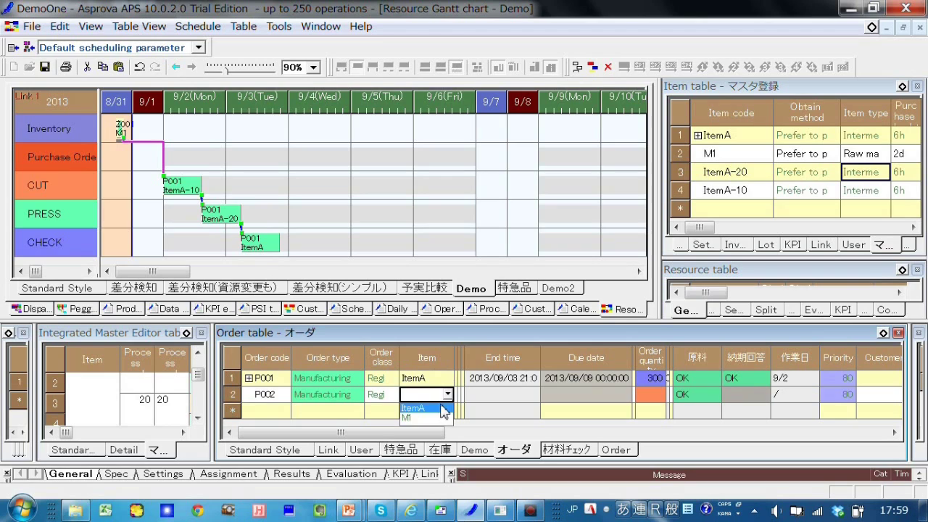
left_click(442, 408)
Give order P002 a due date of 9/10 and an order quantity of 100, and reschedule
left_click(575, 400)
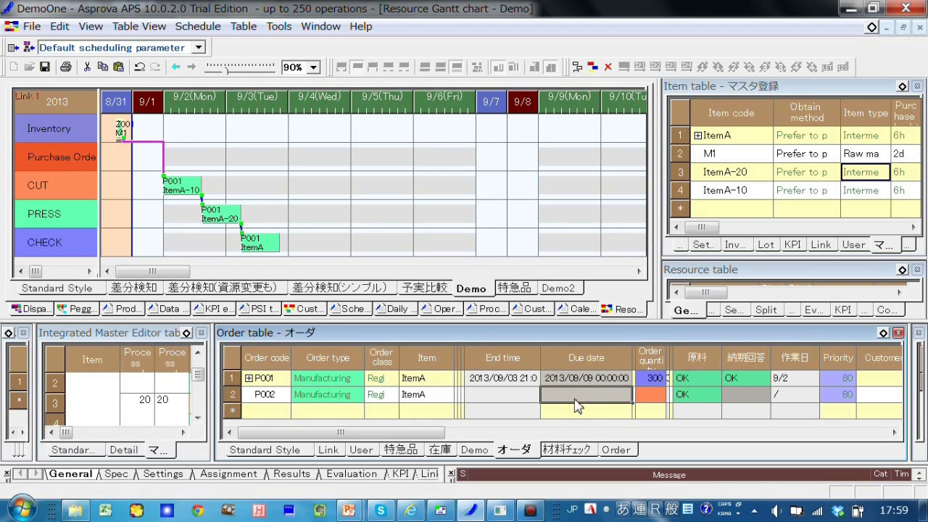
type("9/10")
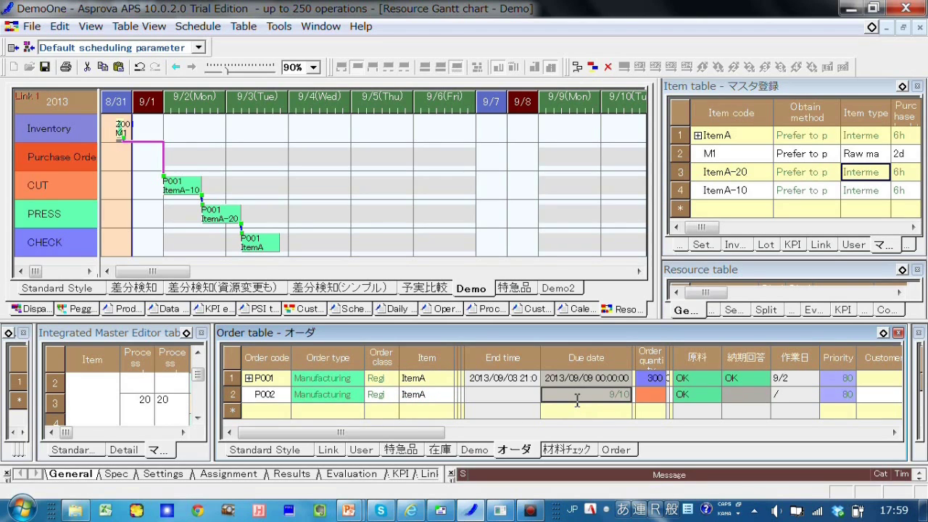
key("Return")
left_click(660, 400)
type("10")
key("Return")
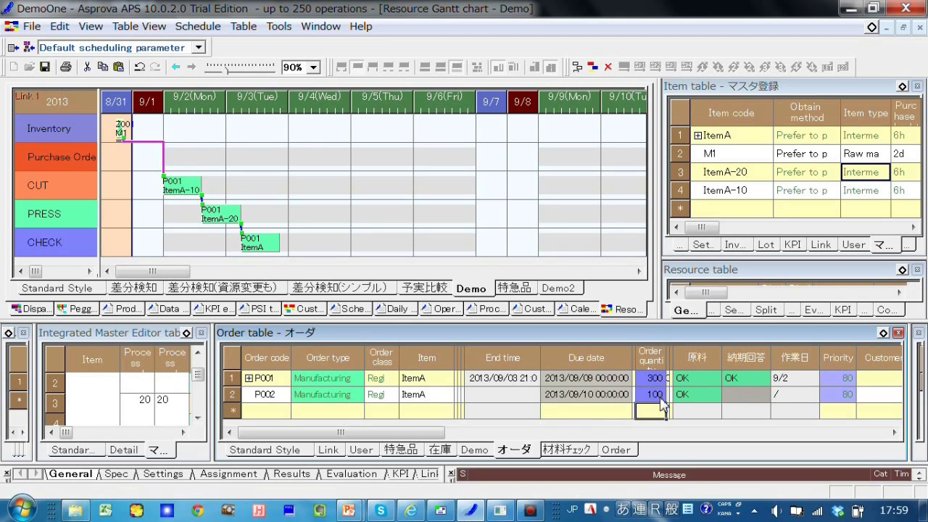
left_click(593, 67)
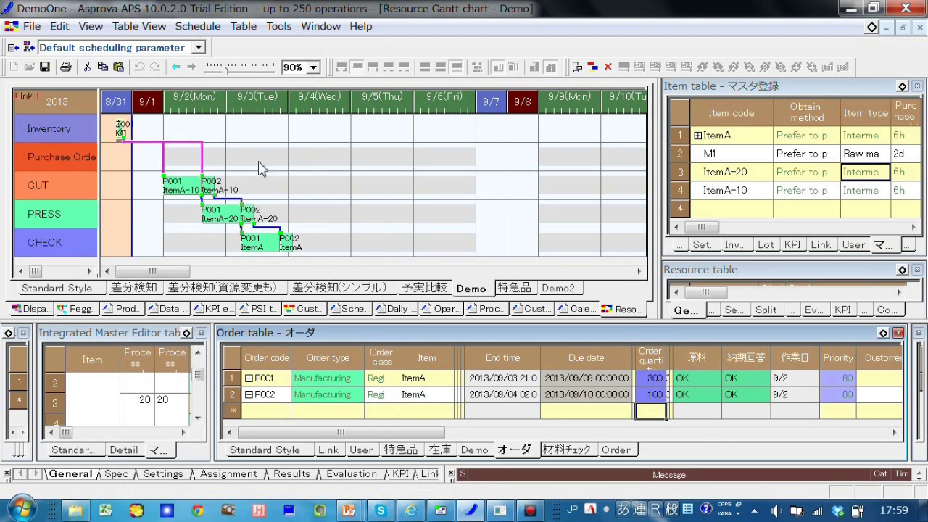
Add a new manufacturing order P003 for ItemA in the Order table
left_click(268, 417)
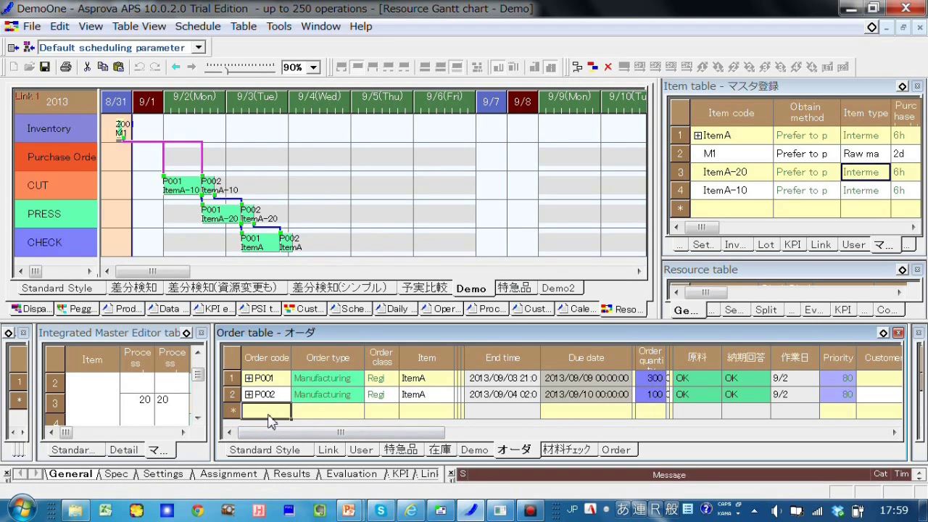
type("P003")
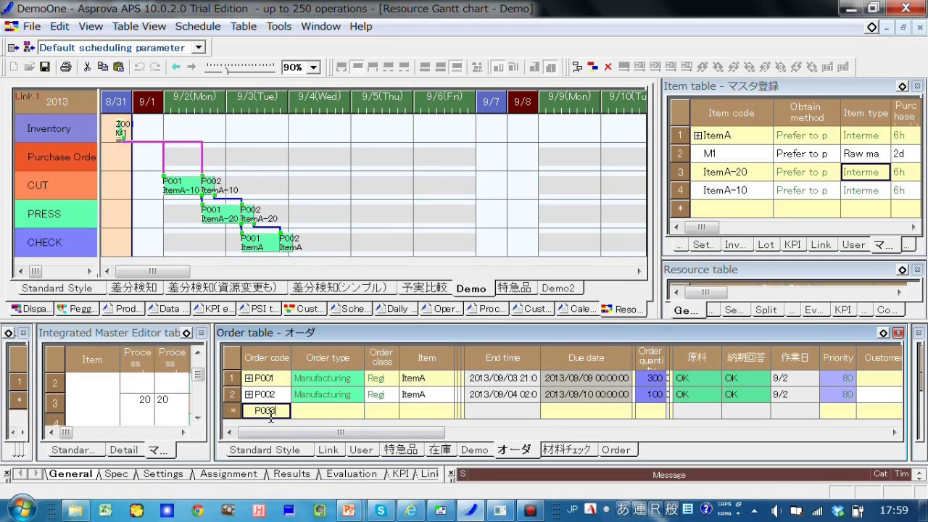
key("Return")
left_click(450, 398)
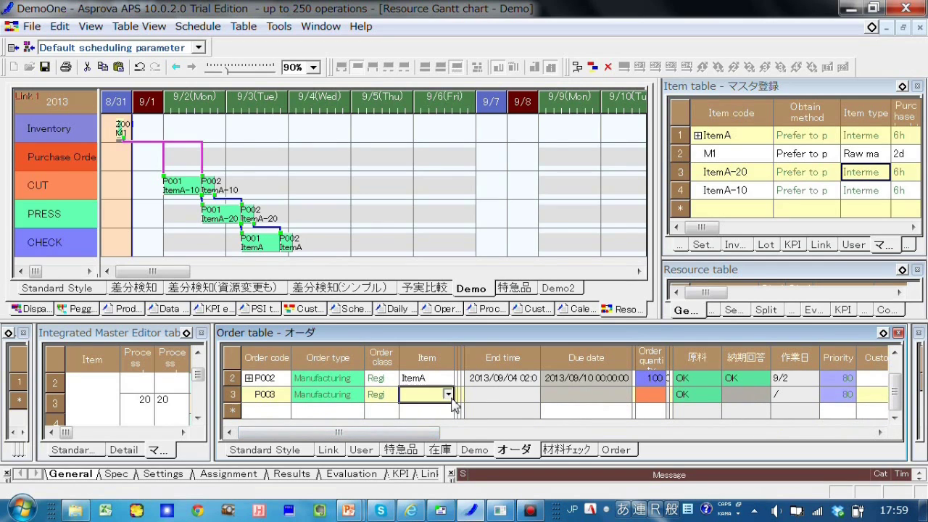
left_click(448, 395)
left_click(432, 418)
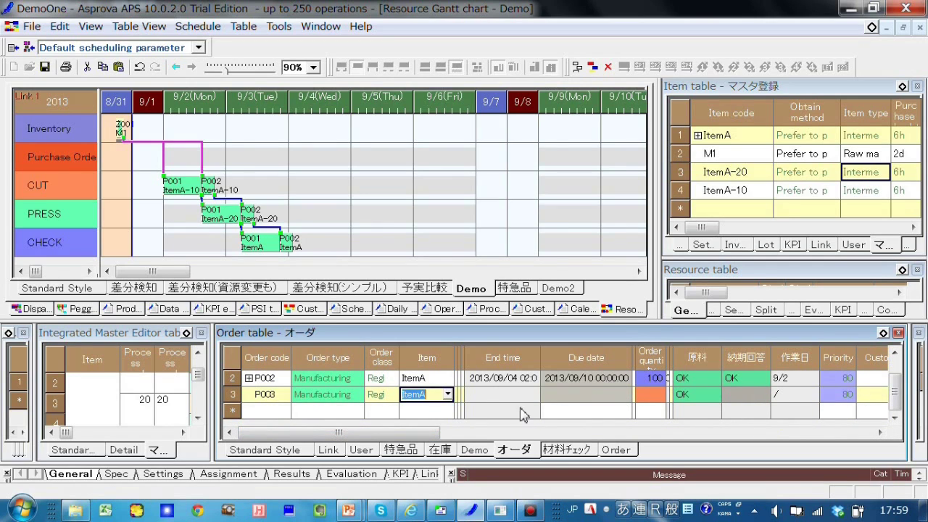
Set order P003's quantity to 200 and reschedule
left_click(652, 401)
left_click(653, 399)
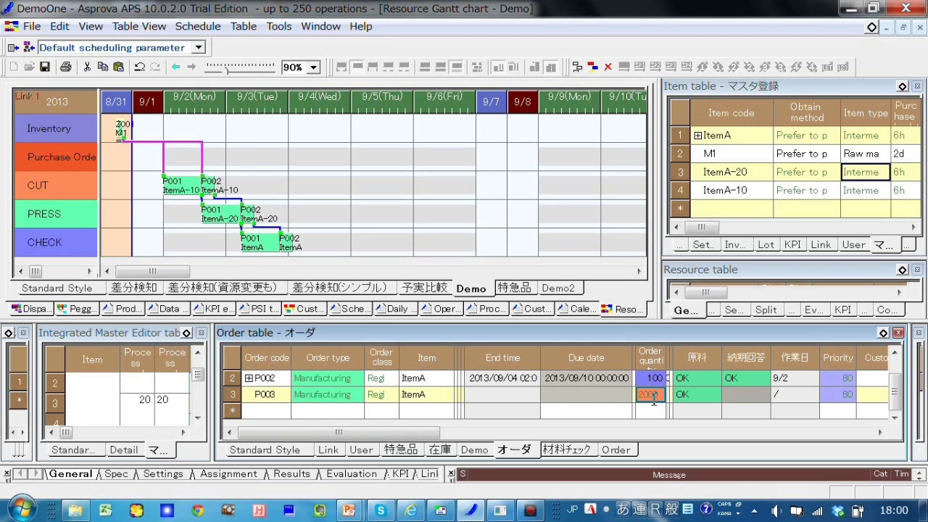
key("Return")
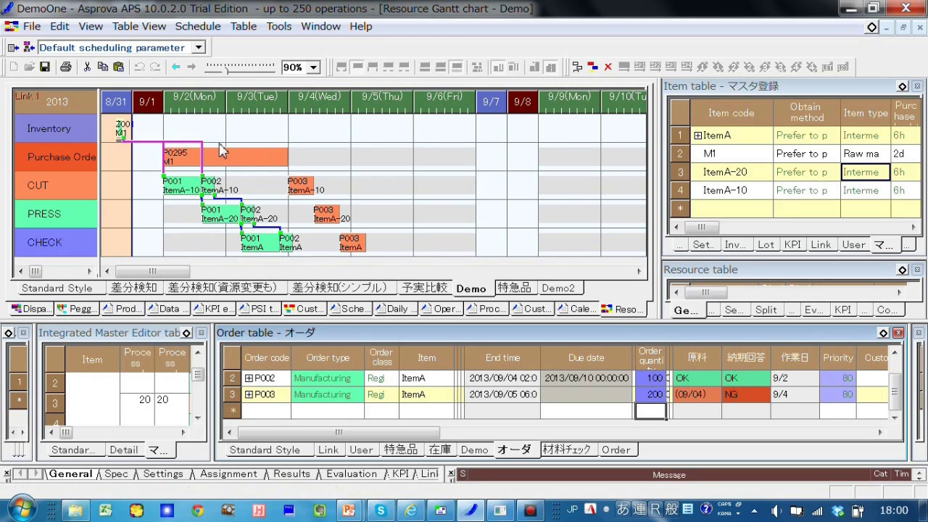
mouse_move(221, 163)
Add a new order with the code Z002 in the Order table
left_click(267, 412)
type("P")
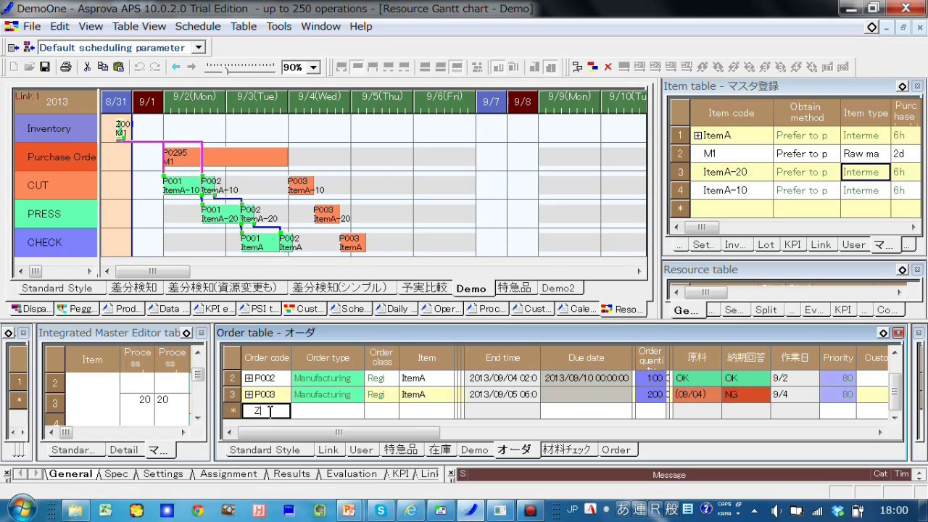
type("001")
key("Return")
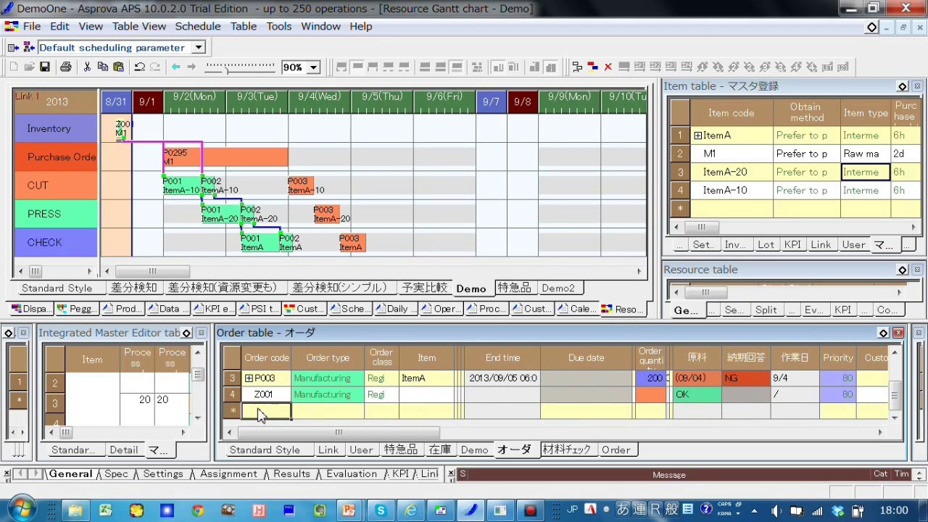
double_click(282, 398)
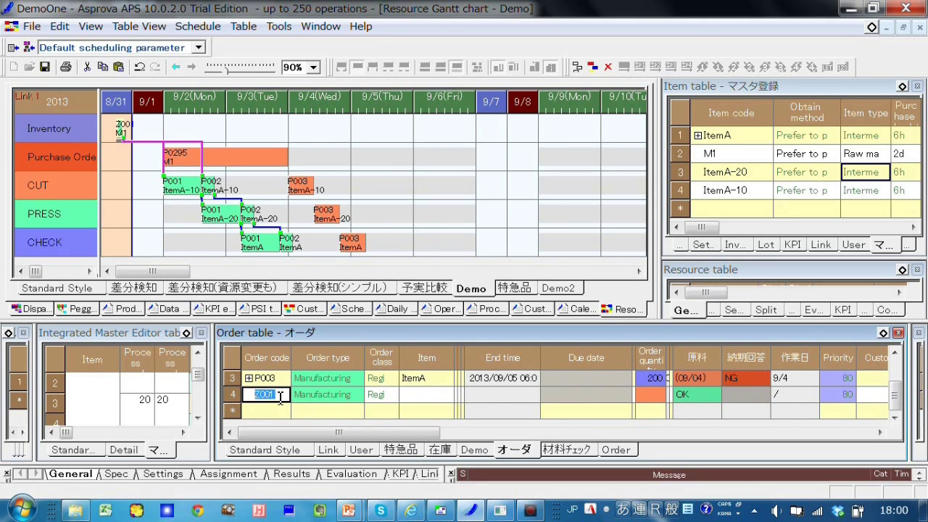
left_click(282, 395)
key("Return")
Set order Z002's type to Inventory (fluctuation) and its item to M1
left_click(352, 398)
left_click(359, 394)
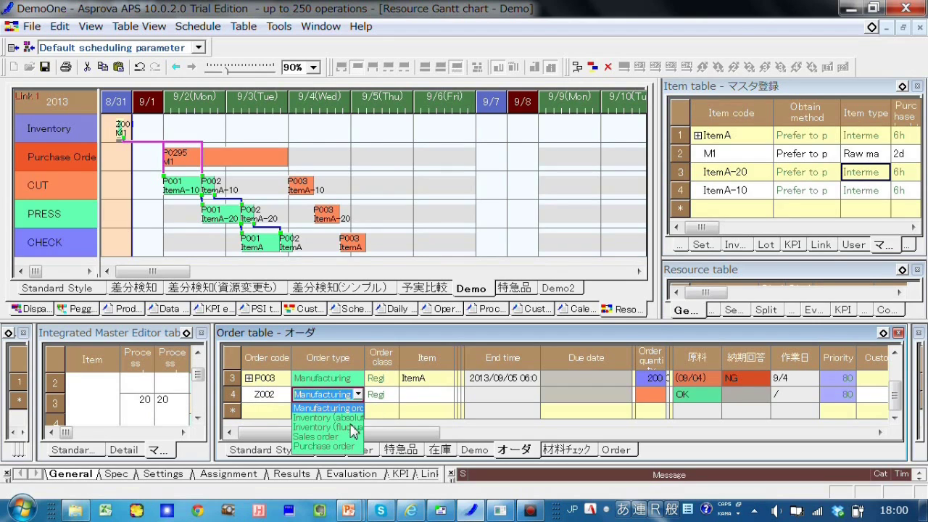
left_click(345, 427)
left_click(434, 397)
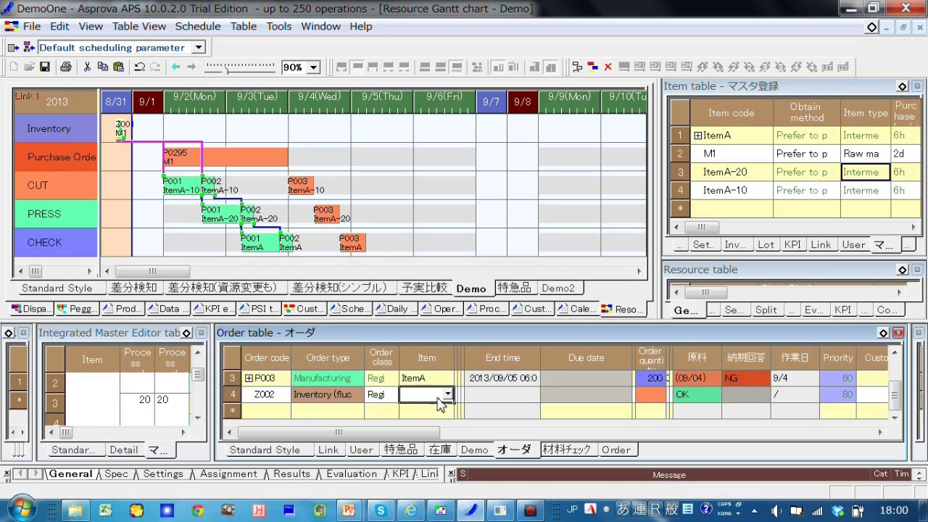
left_click(448, 395)
left_click(425, 416)
left_click(508, 398)
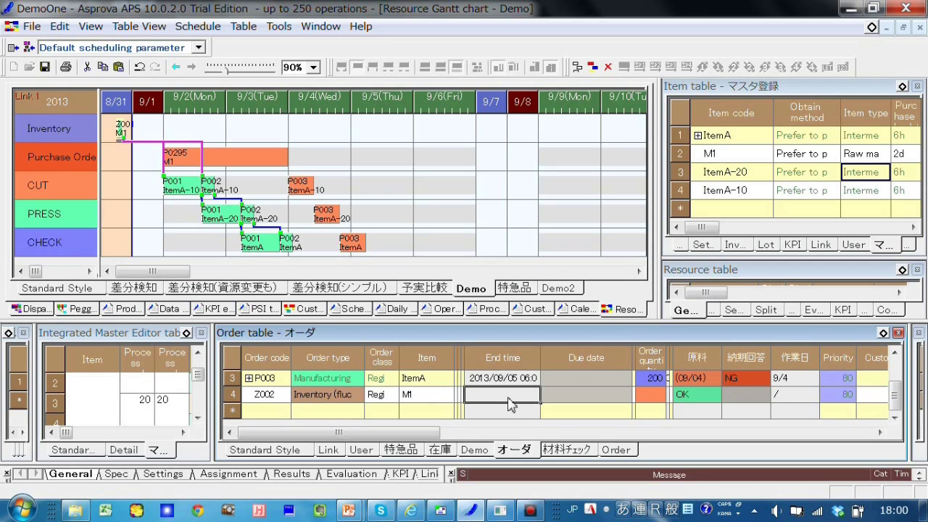
Give order Z002 a due date of 9/2 and a quantity of 200, and reschedule
left_click(599, 397)
type("9/2")
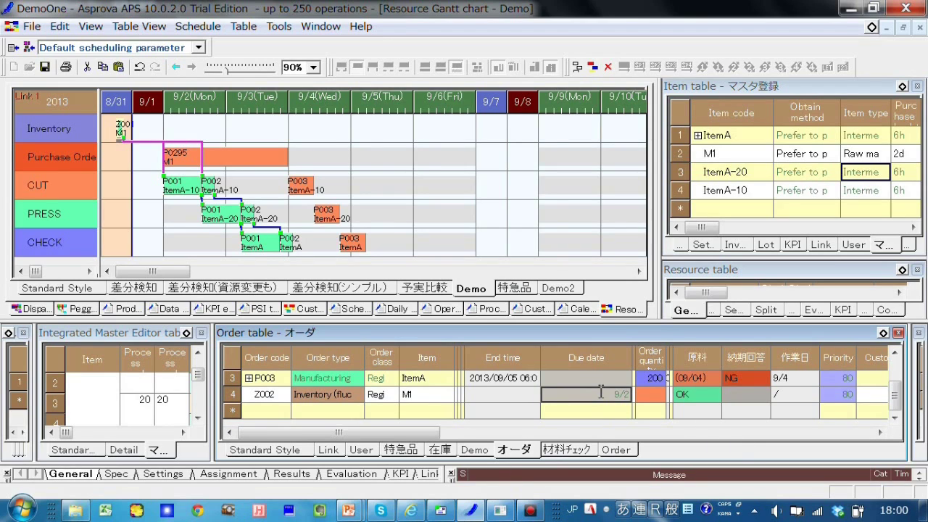
key("Return")
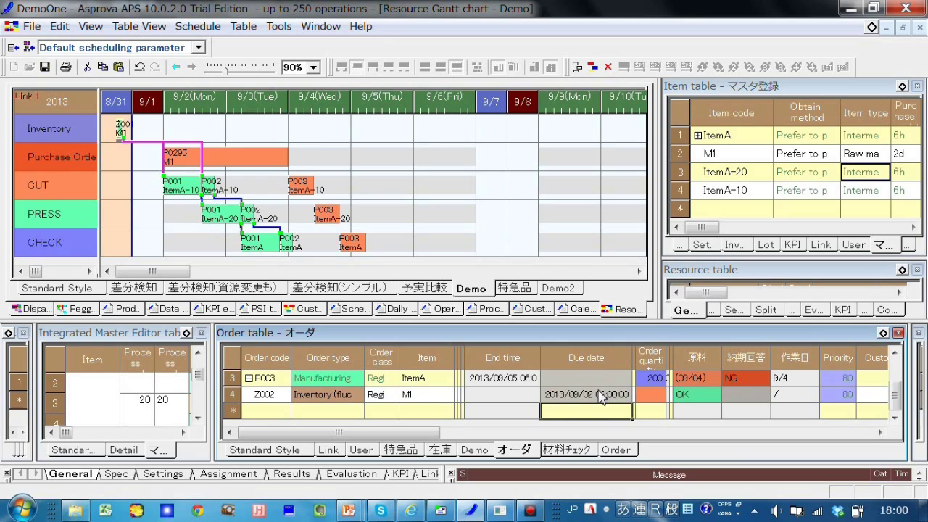
left_click(643, 399)
type("200")
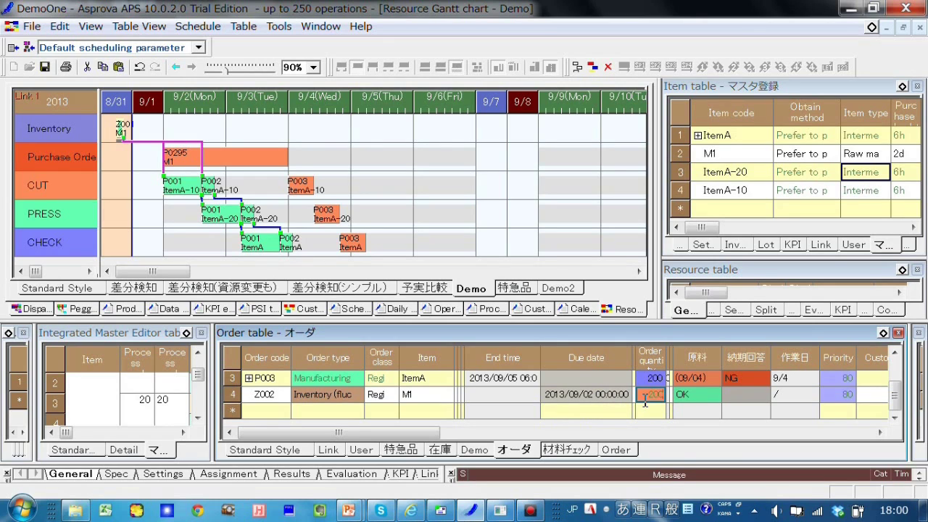
key("Return")
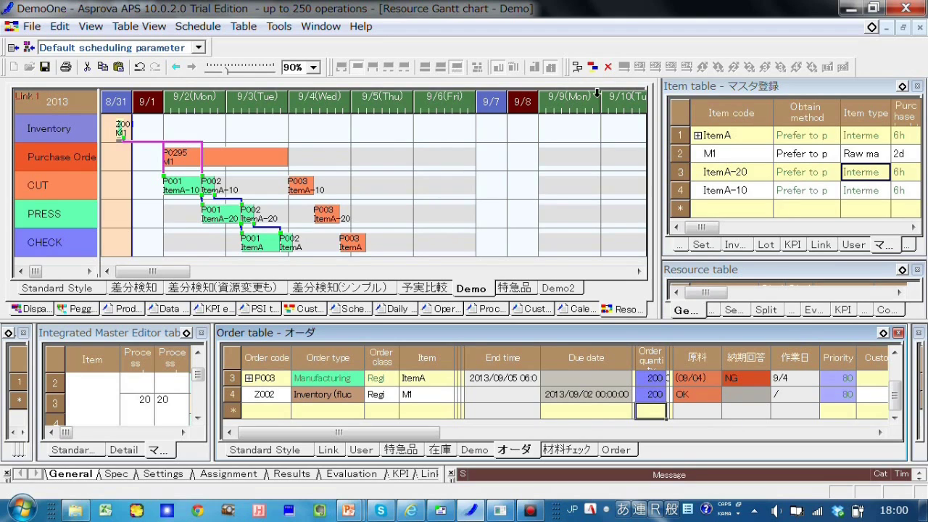
left_click(593, 68)
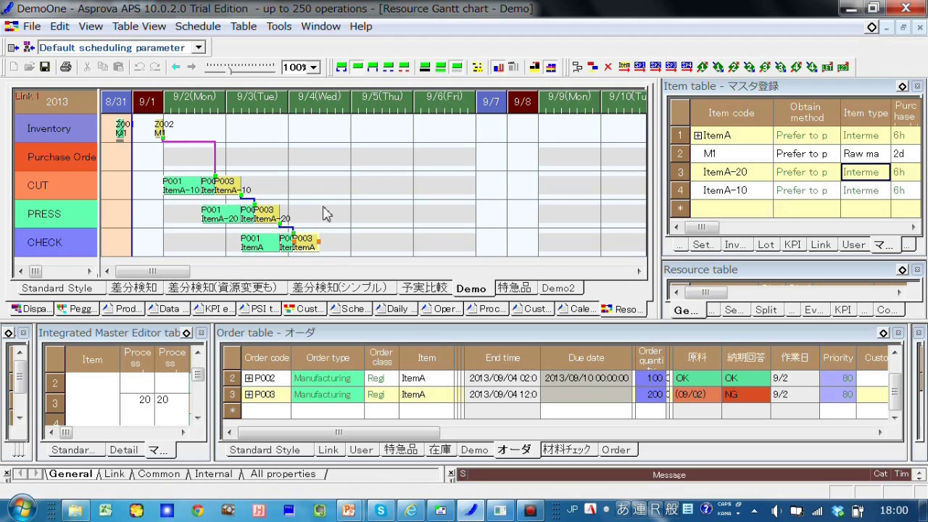
Add a new manufacturing order P004 for ItemA in the Order table
left_click_drag(420, 321, 422, 301)
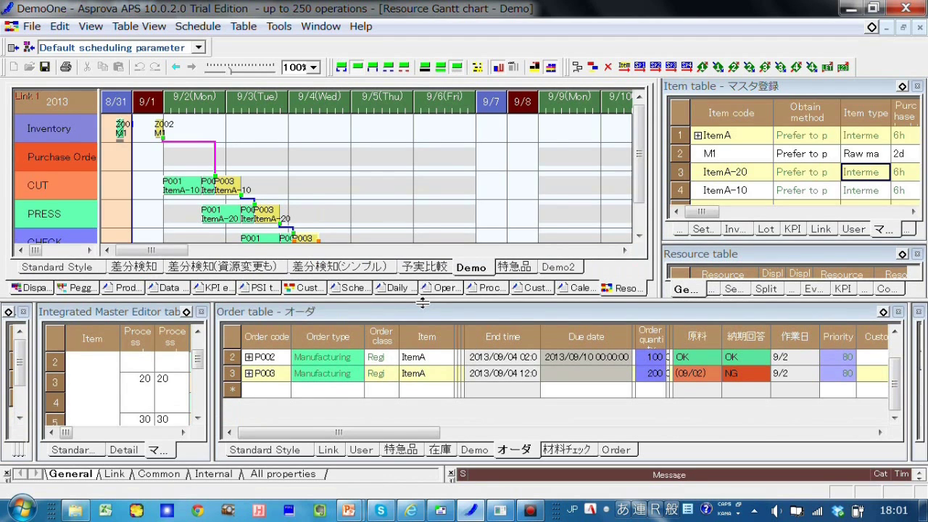
left_click(248, 391)
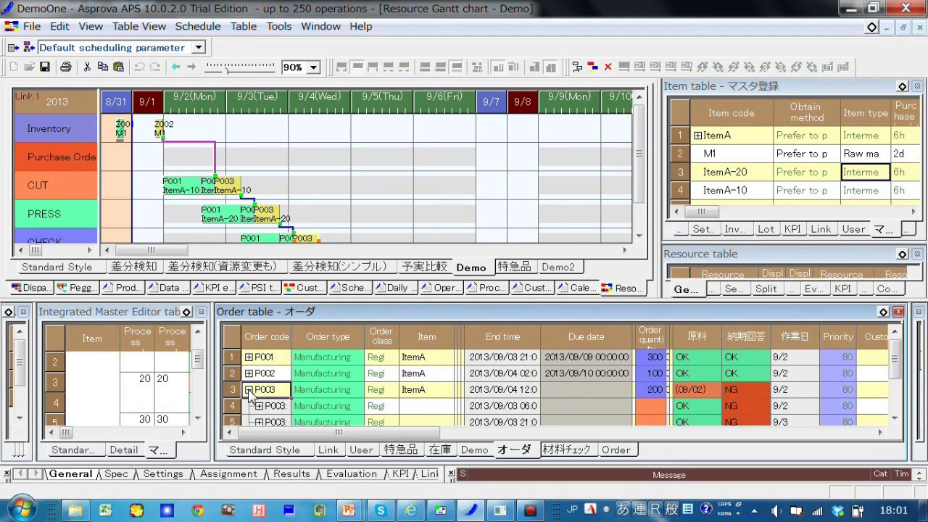
left_click(249, 390)
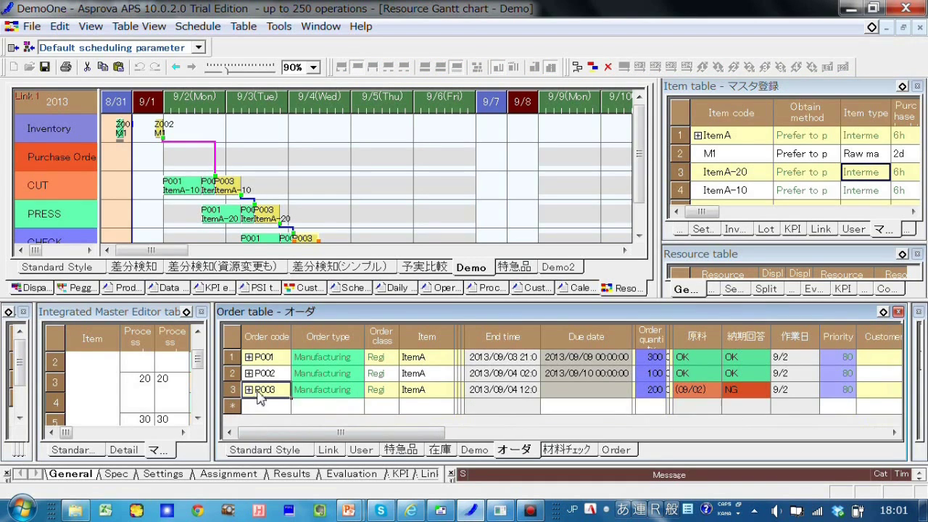
left_click(275, 410)
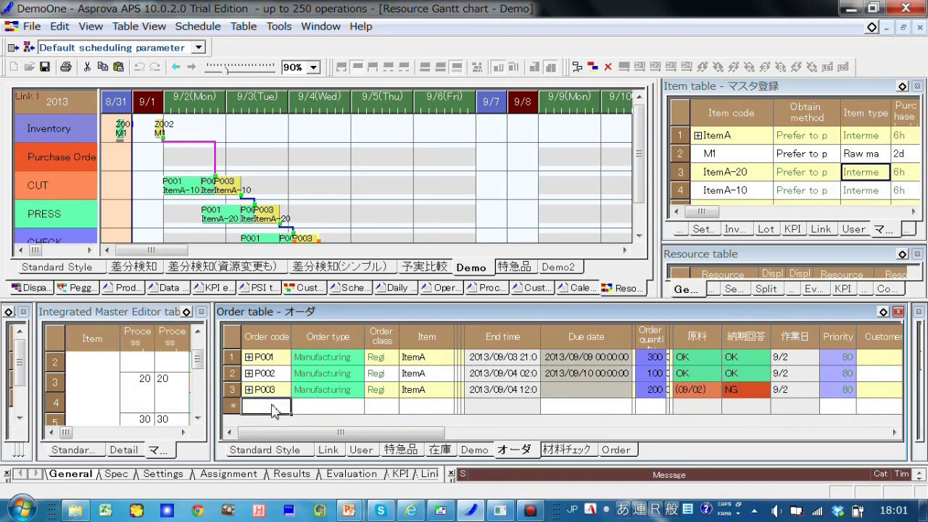
type("P004")
key("Return")
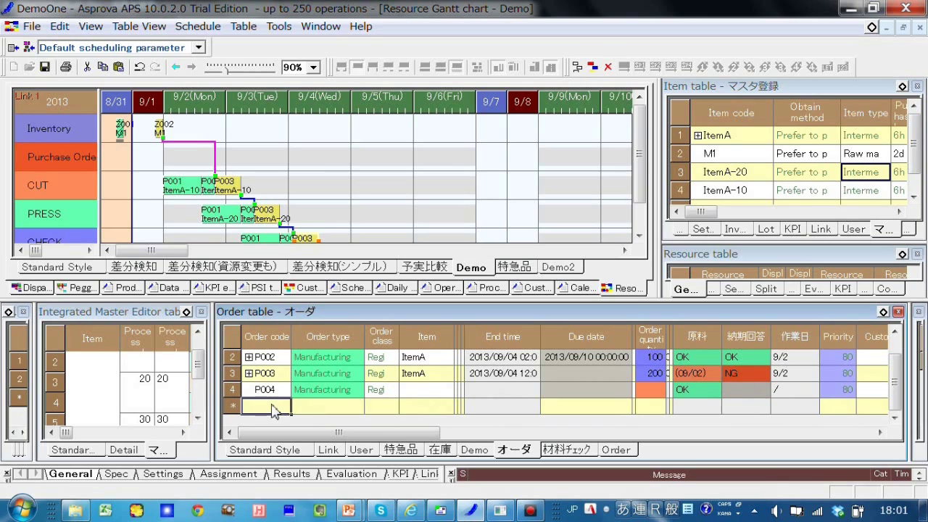
left_click(446, 393)
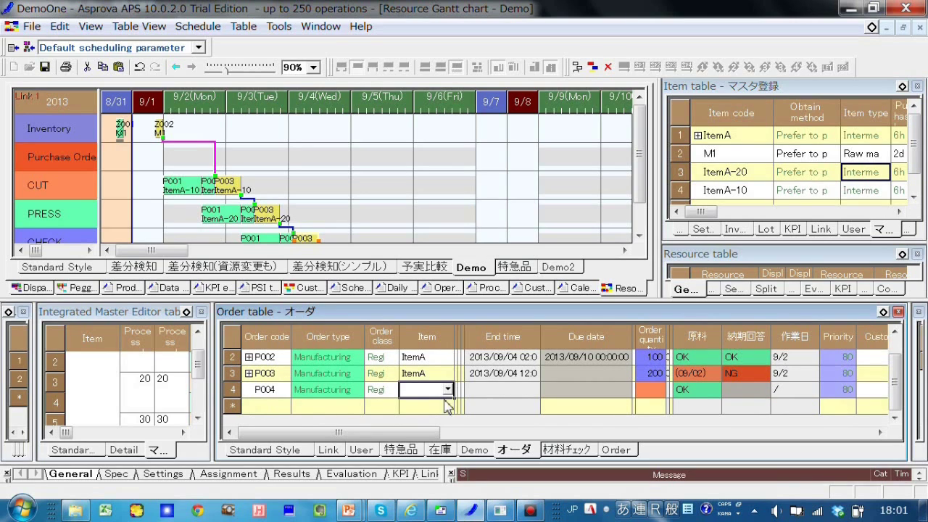
left_click(449, 390)
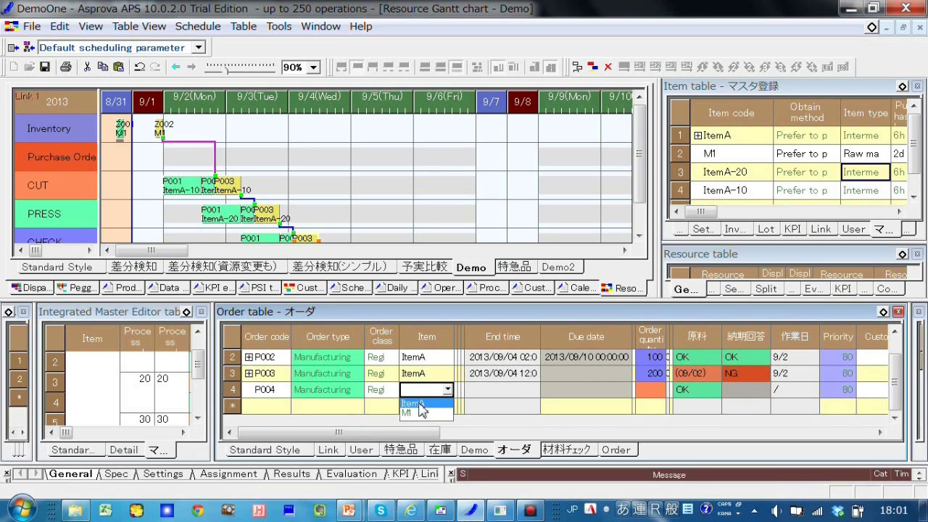
left_click(421, 411)
Give order P004 a due date of 9/12 and an order quantity of 300, and reschedule
left_click(591, 396)
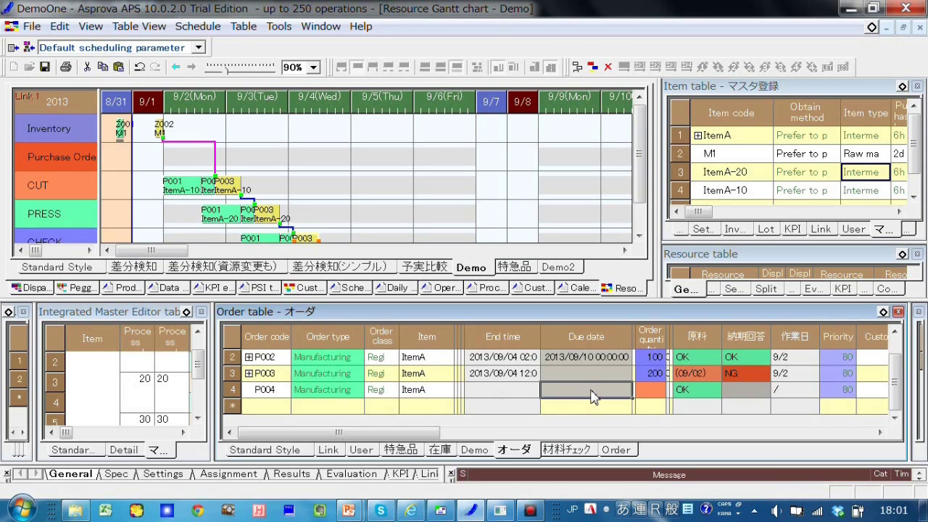
type("2")
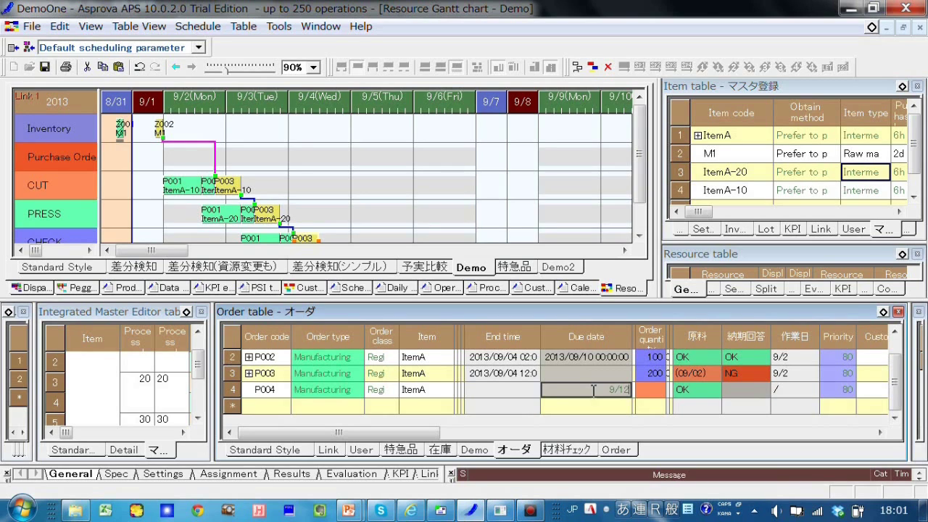
key("Return")
left_click(664, 395)
type("300")
key("Return")
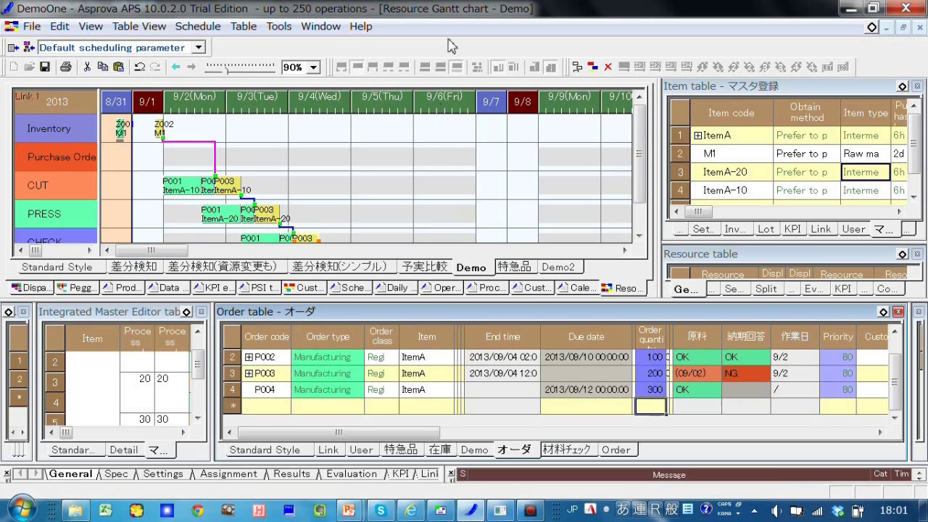
left_click(592, 65)
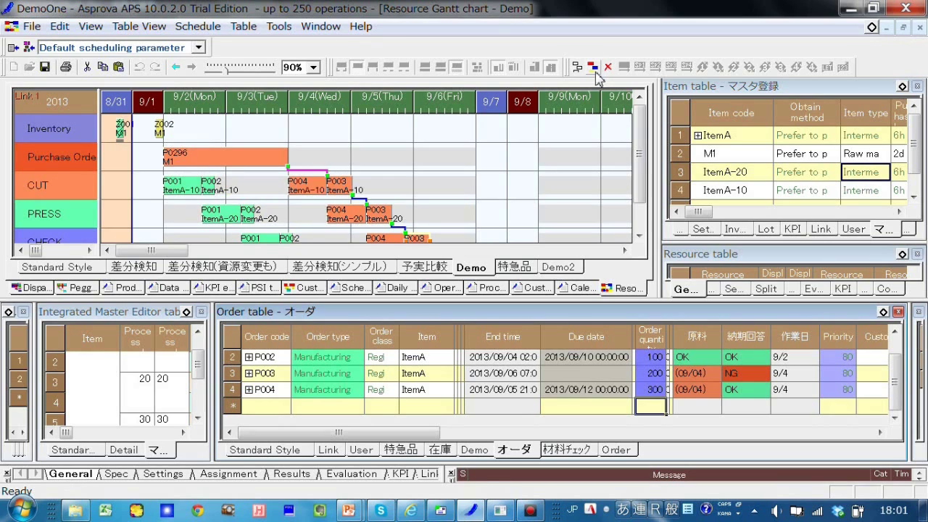
Enlarge the Resource table and add two resources with the codes Prss1 and Press2
left_click(640, 233)
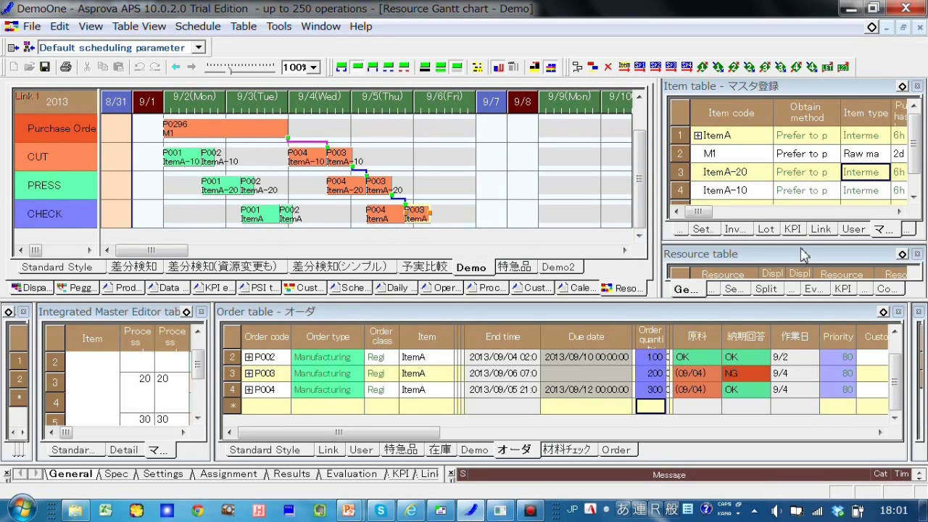
left_click_drag(798, 245, 797, 109)
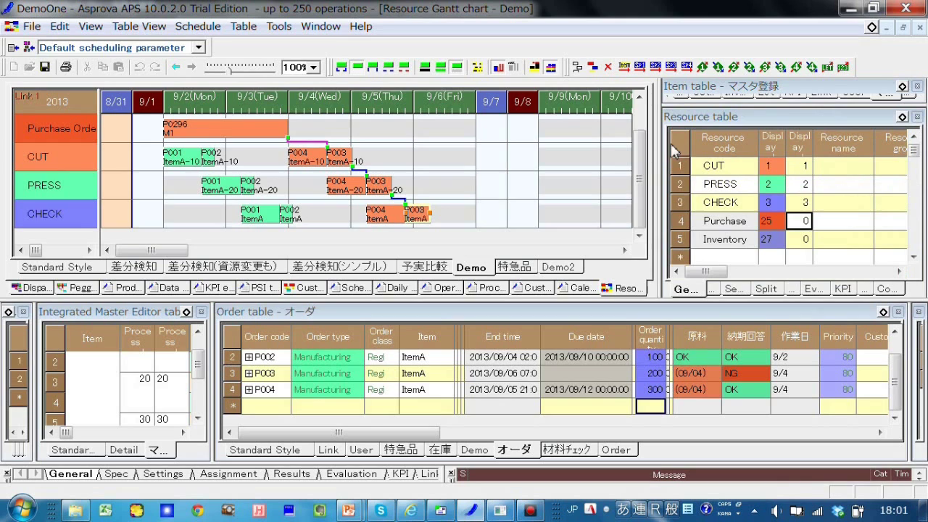
left_click_drag(658, 150, 565, 154)
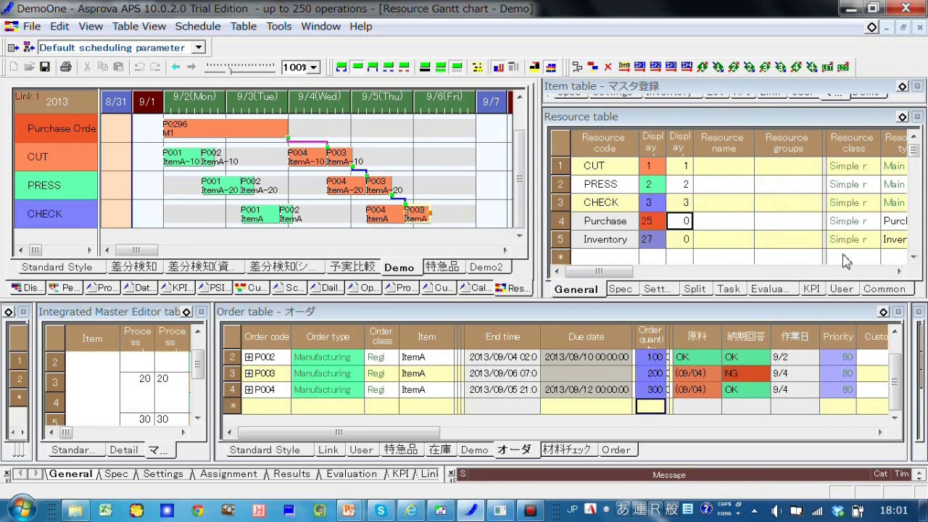
left_click(915, 260)
left_click(631, 246)
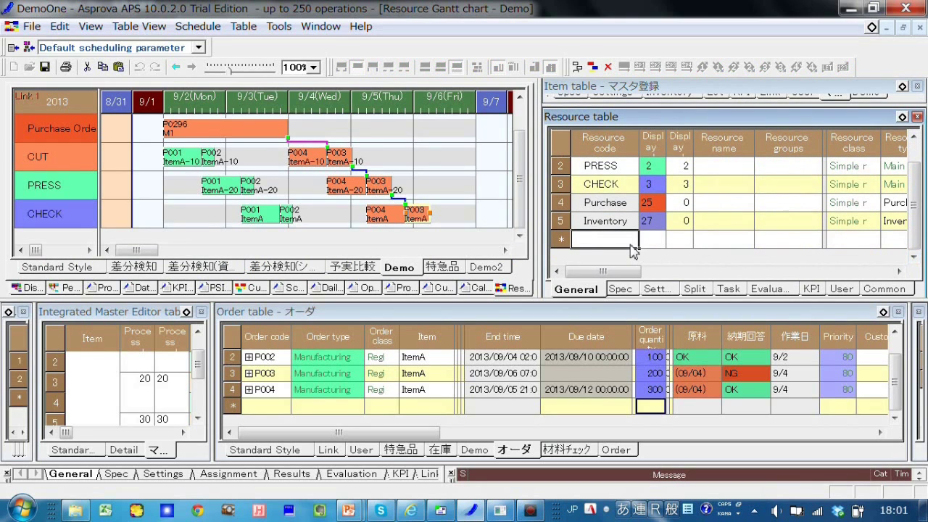
type("Press")
key("Return")
type("Press")
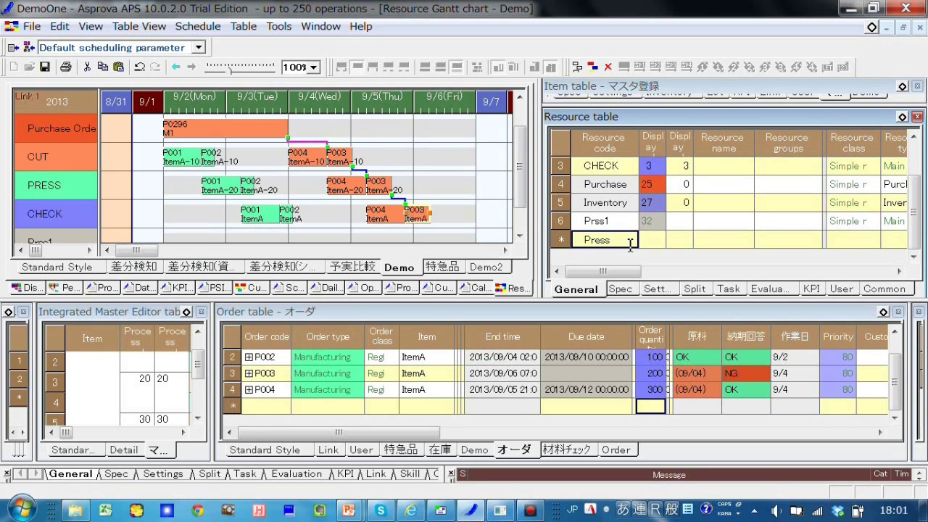
type("2")
key("Return")
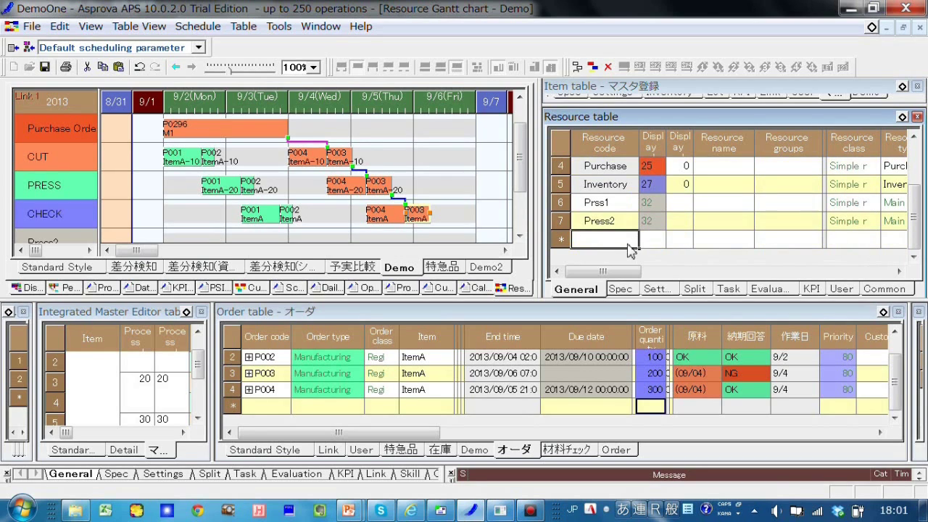
Correct the first added resource's code to Press1 and add a third press resource, Press3
left_click(596, 204)
type("e")
left_click(608, 239)
type("Pr")
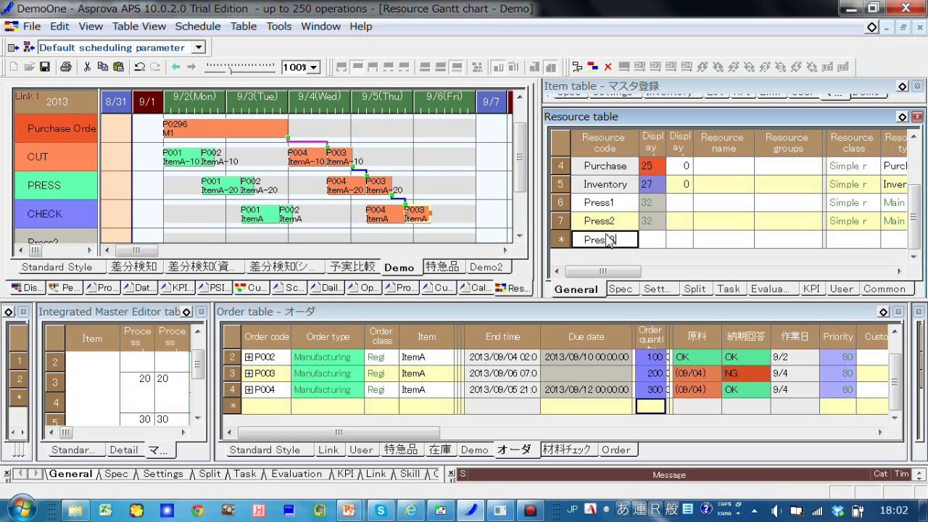
type("ess3")
key("Return")
Assign the resource group PRESS to the resources Press1, Press2 and Press3
left_click(673, 187)
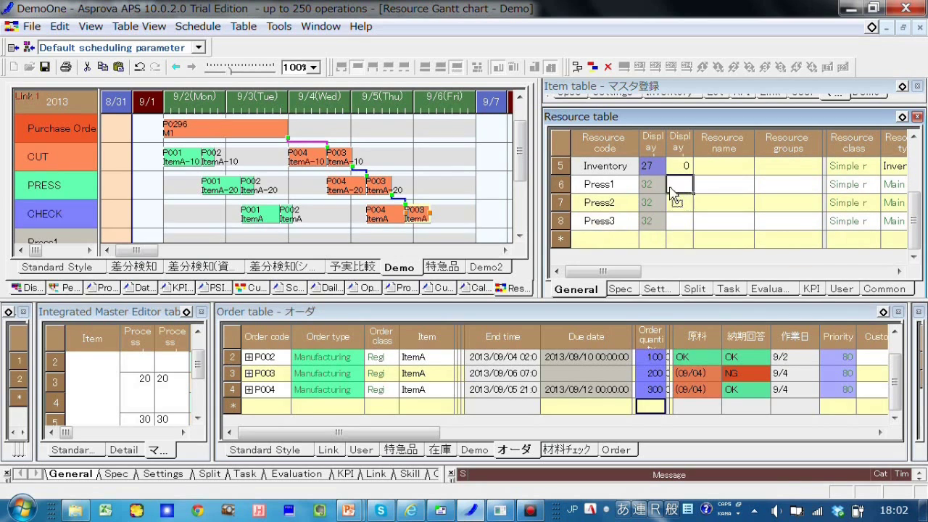
scroll(673, 192, "up", 2)
left_click(618, 185)
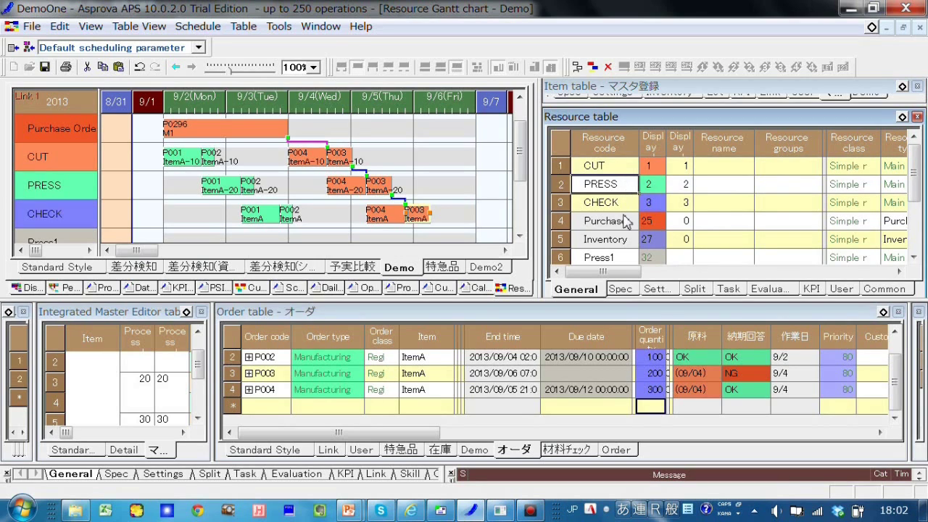
scroll(631, 218, "down", 2)
left_click(779, 187)
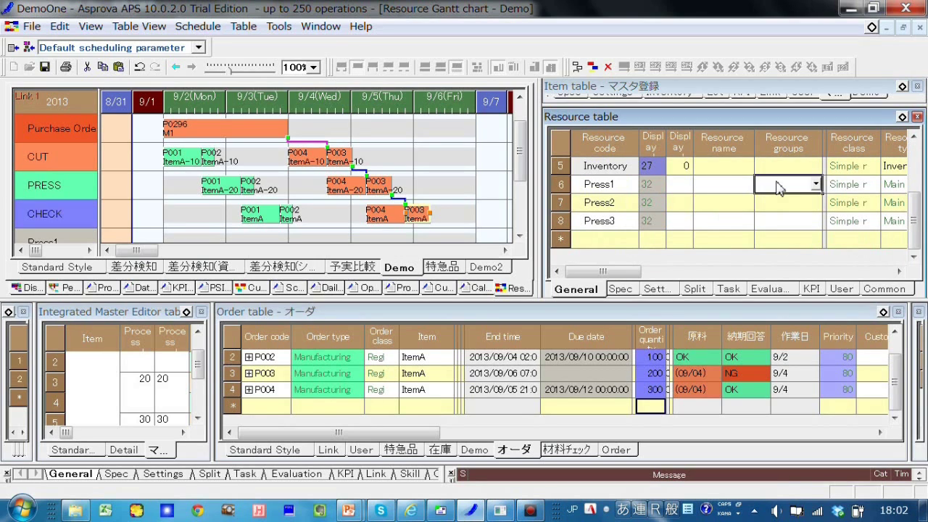
left_click(782, 203)
left_click(783, 209)
left_click(783, 208)
left_click(782, 220)
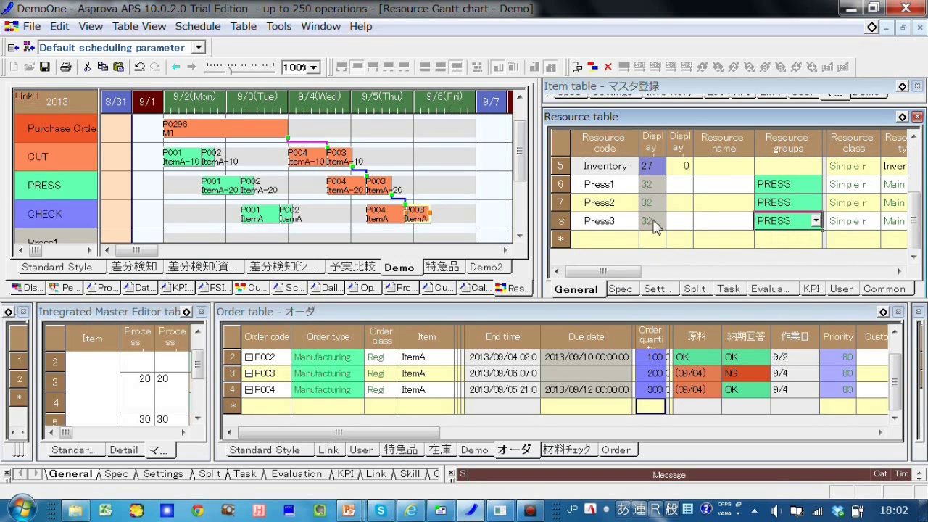
Set both display values of Press1, Press2 and Press3 to 2, matching PRESS, and reschedule
scroll(684, 225, "up", 1)
scroll(684, 225, "up", 1)
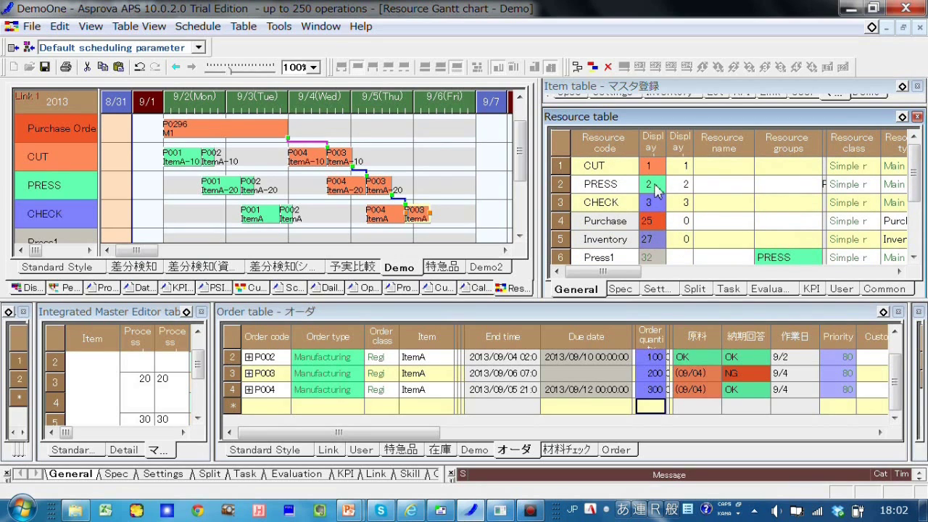
left_click(679, 184)
scroll(694, 204, "down", 3)
left_click(645, 205)
type("2")
left_click(651, 222)
type("2")
left_click(655, 242)
type("2")
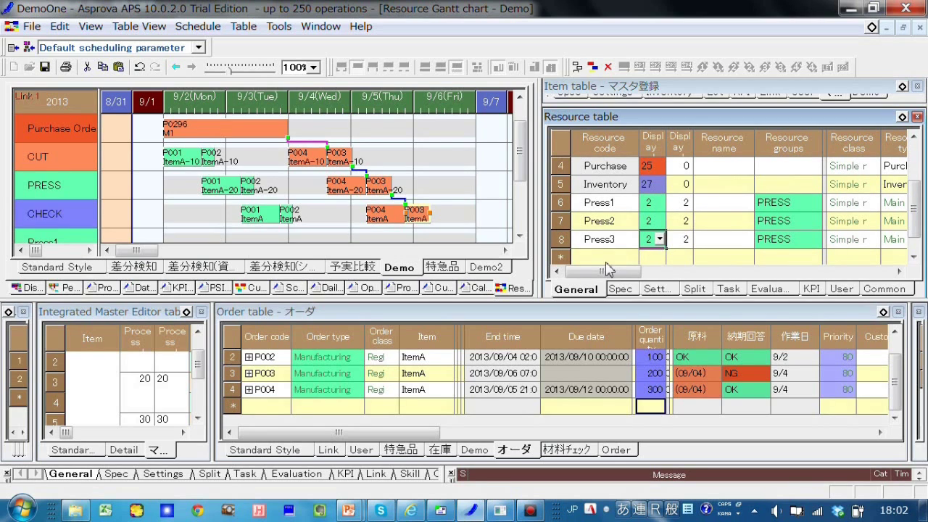
left_click(592, 68)
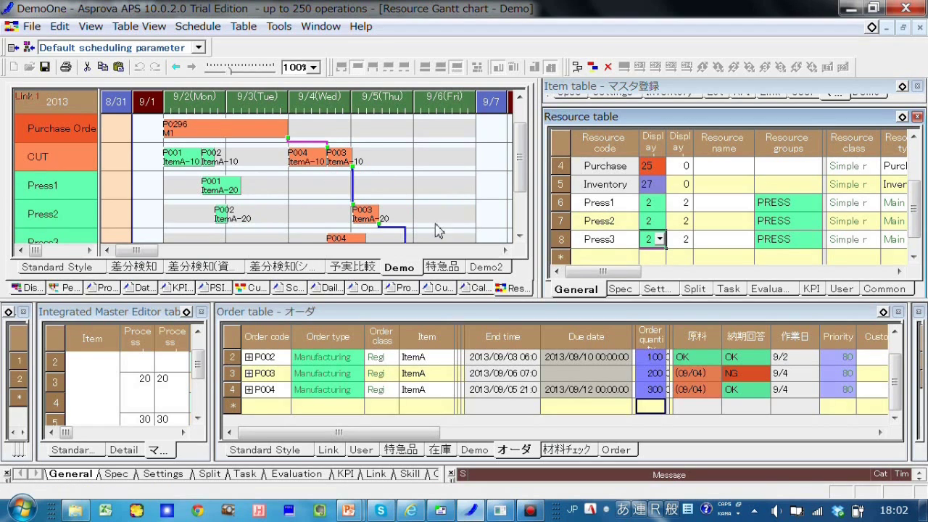
Enlarge the Gantt chart and move order P001's ItemA-20 operation from Press1 to Press2 on 9/4
left_click_drag(328, 299, 327, 444)
left_click(235, 221)
left_click_drag(237, 226, 355, 246)
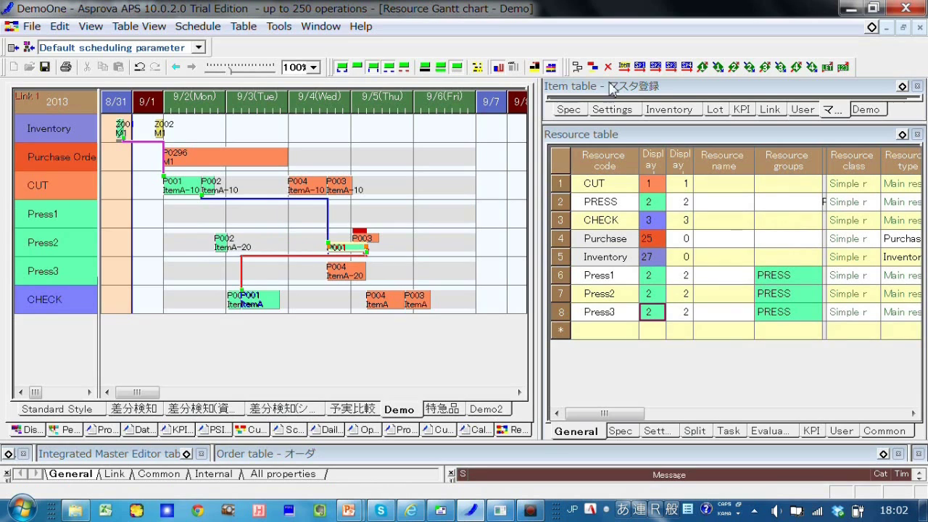